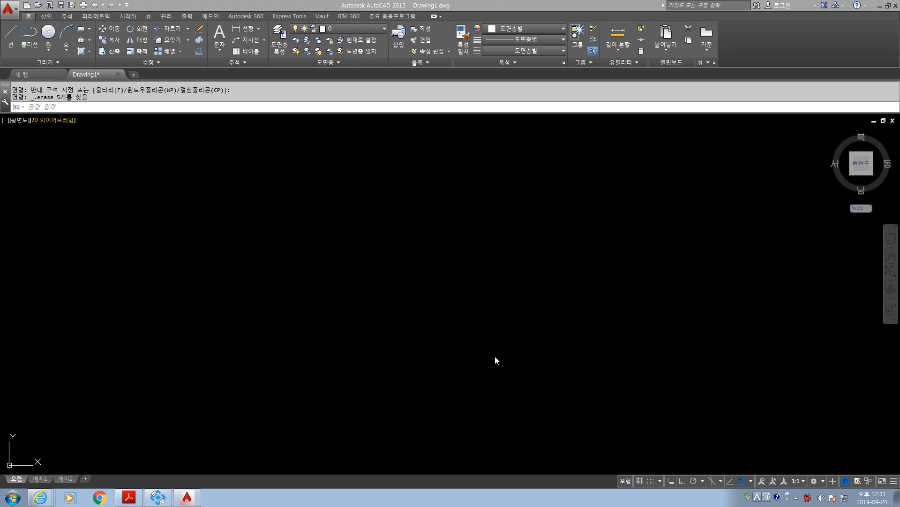
Turn on ortho mode and draw a vertical line about 120 units long in the empty drawing area.
click(681, 481)
click(378, 255)
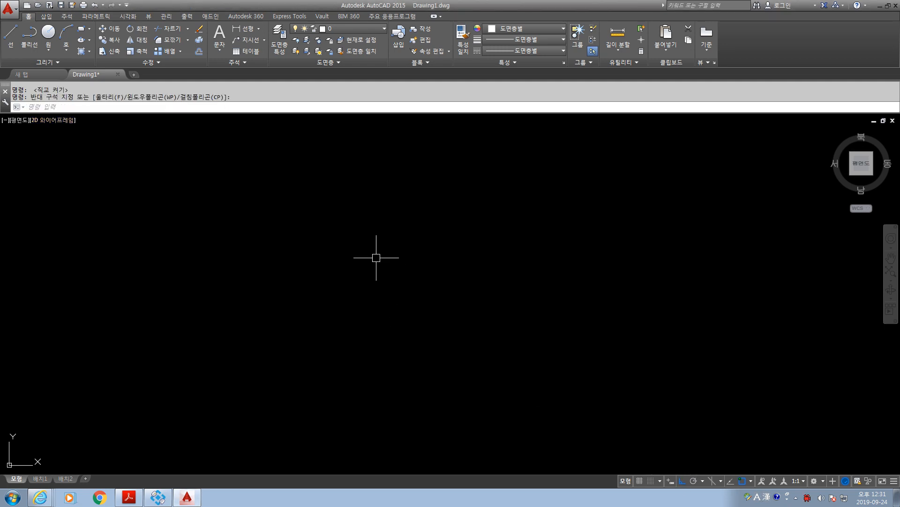
text(l)
key(Return)
click(375, 162)
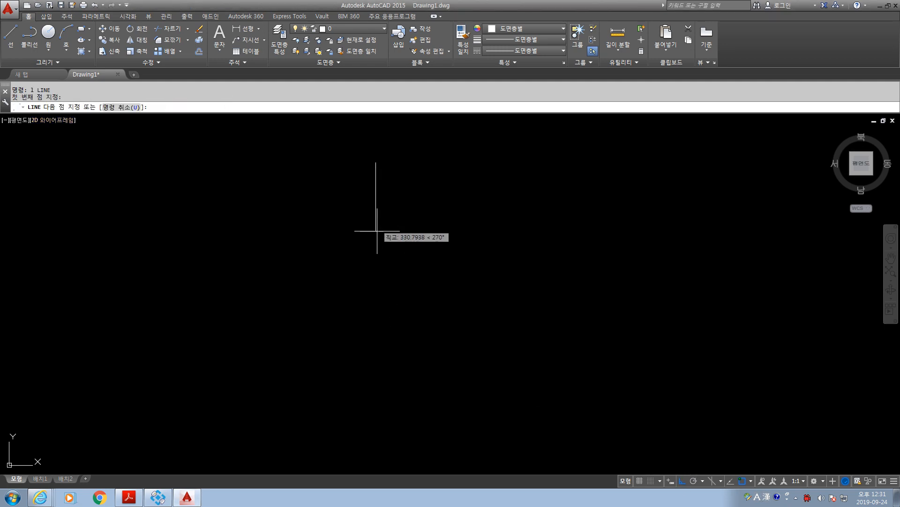
scroll(377, 194, up, 8)
middle_drag(377, 173, 409, 371)
scroll(386, 255, up, 2)
middle_drag(395, 244, 396, 268)
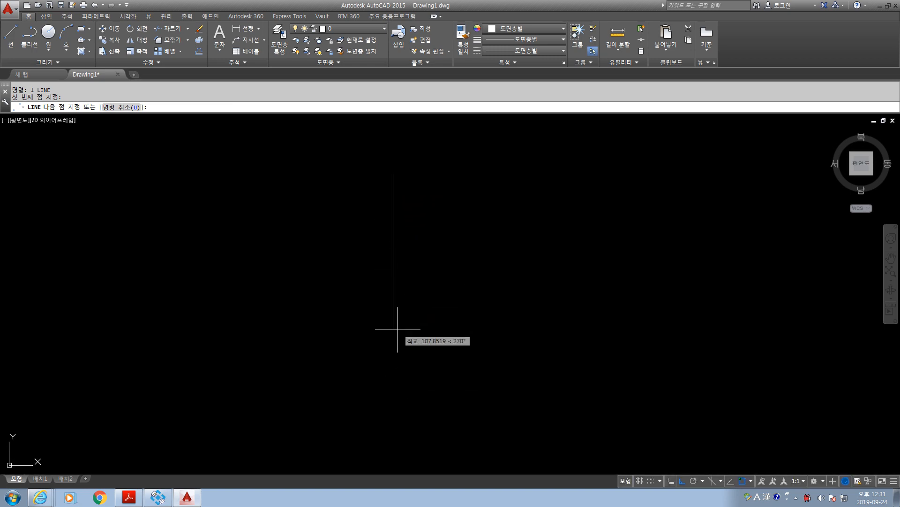
click(394, 346)
key(Escape)
key(Escape)
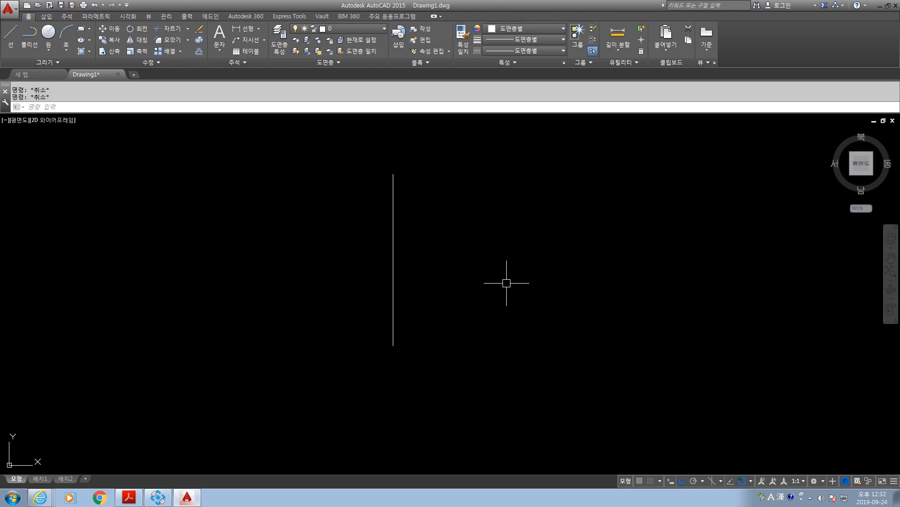
Offset the vertical line 30 units to the right, and offset that copy another 30 units to the right.
text(o)
key(Return)
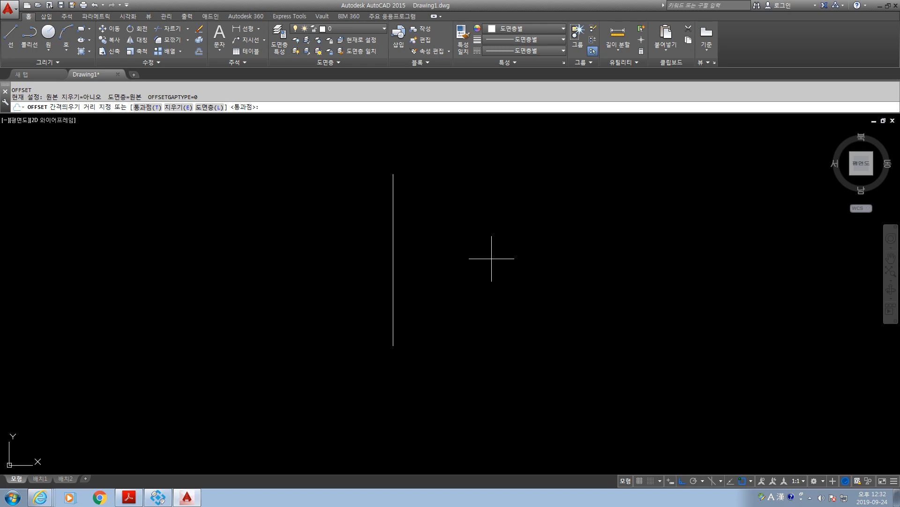
text(30)
key(Return)
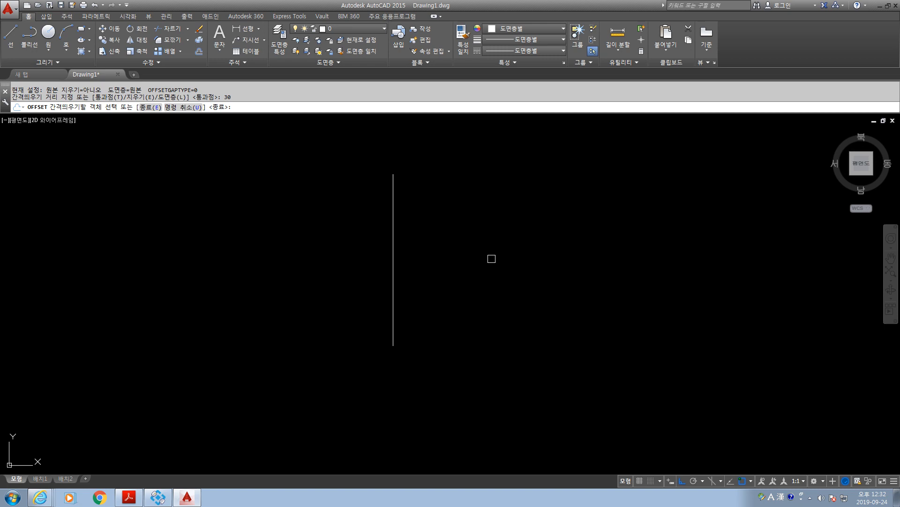
click(393, 231)
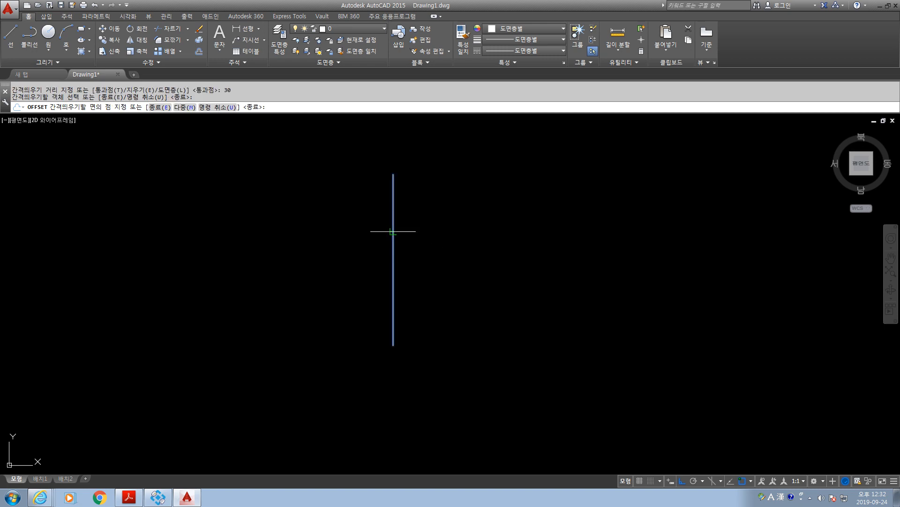
click(457, 238)
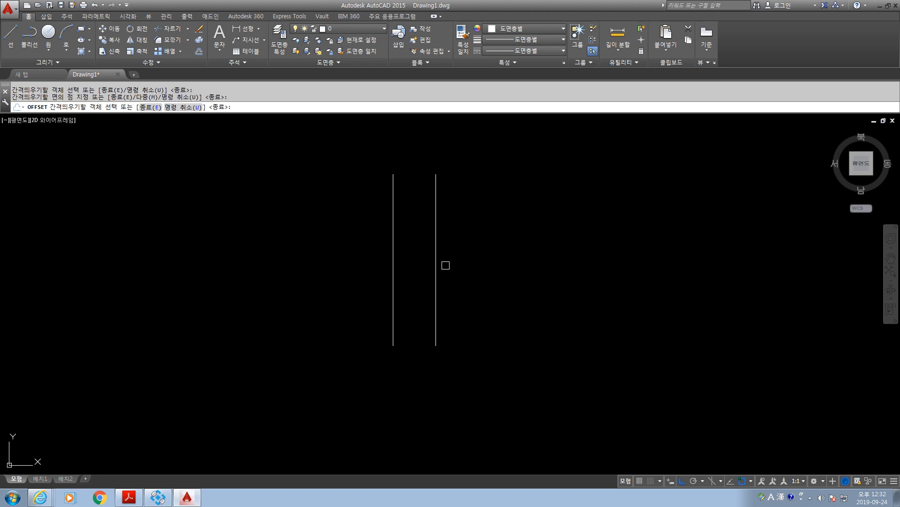
click(436, 255)
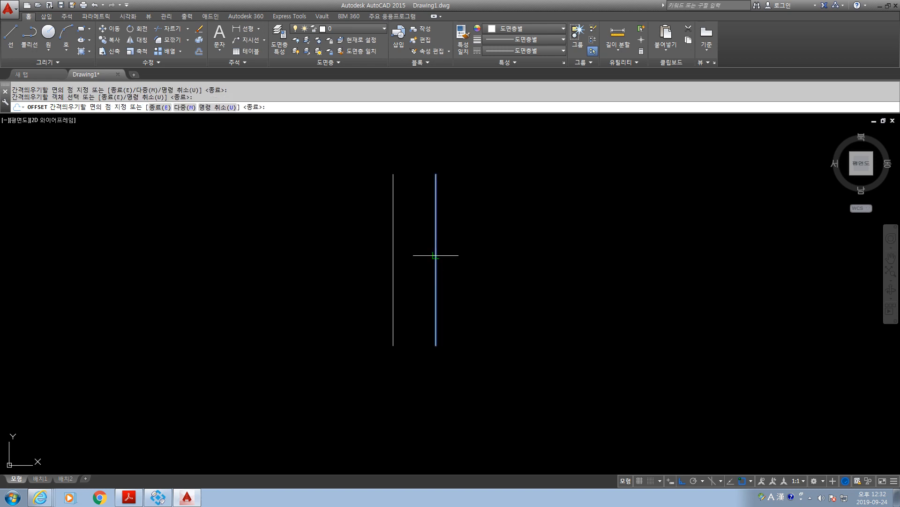
click(540, 255)
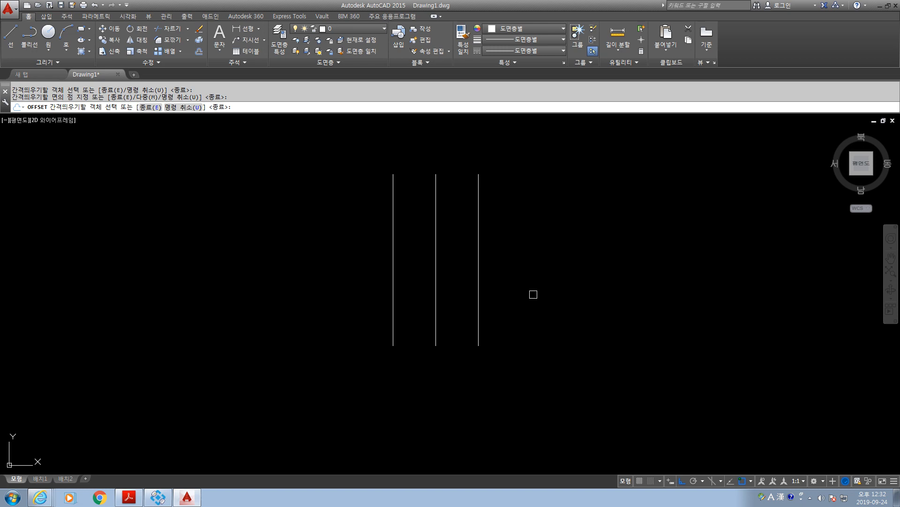
key(Escape)
key(Escape)
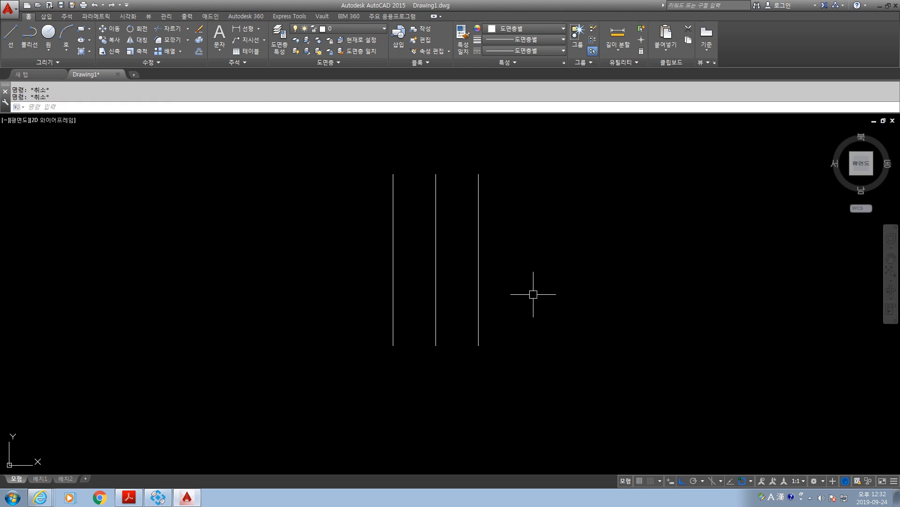
Offset the rightmost vertical line 50 units to the right.
text(o)
key(Return)
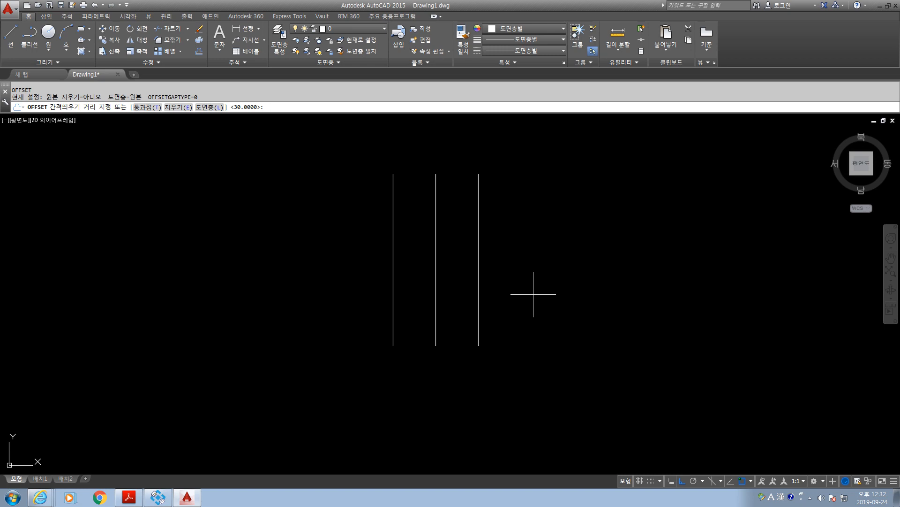
text(50)
key(Return)
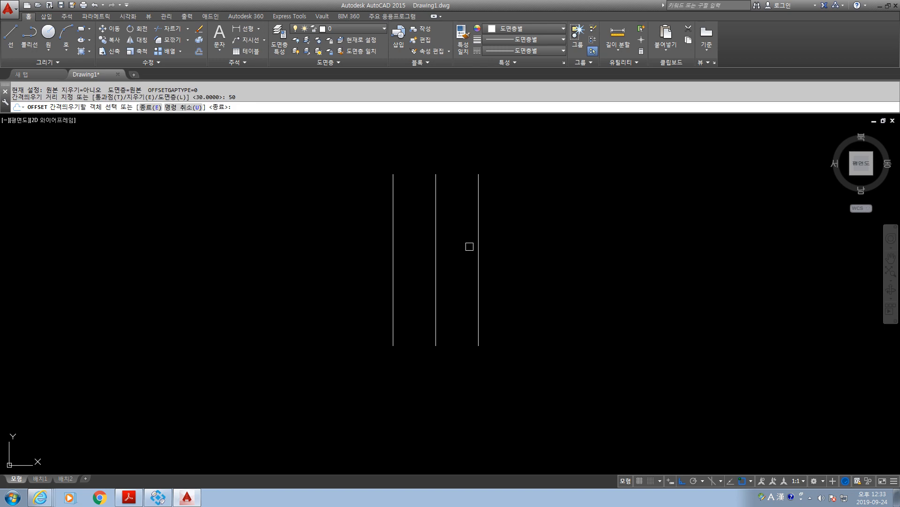
click(479, 243)
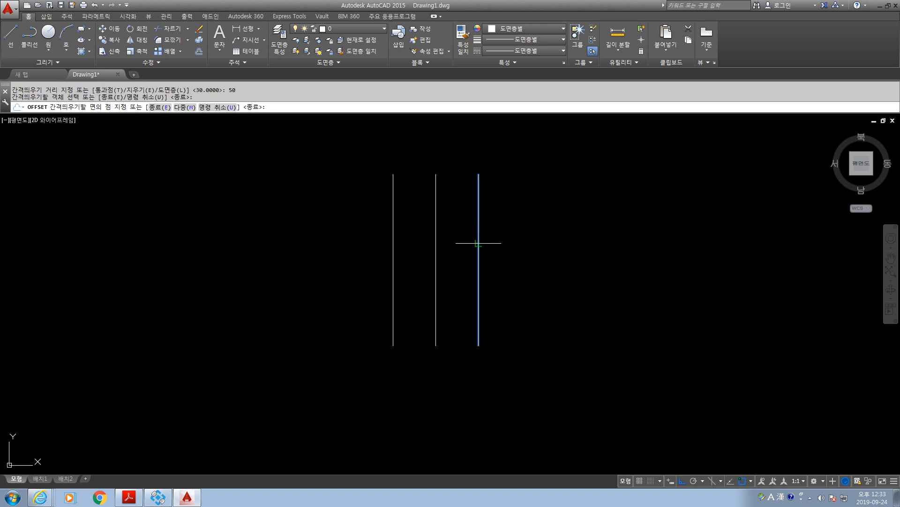
click(538, 250)
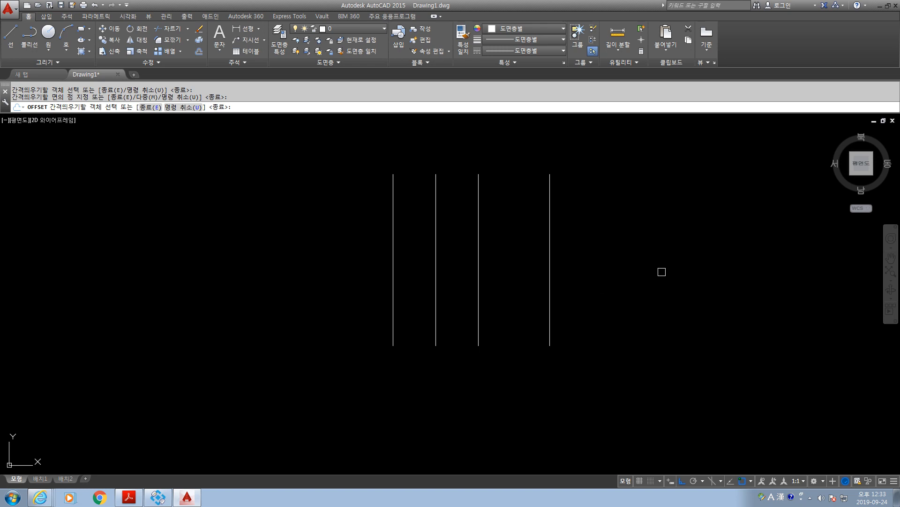
key(Escape)
key(Escape)
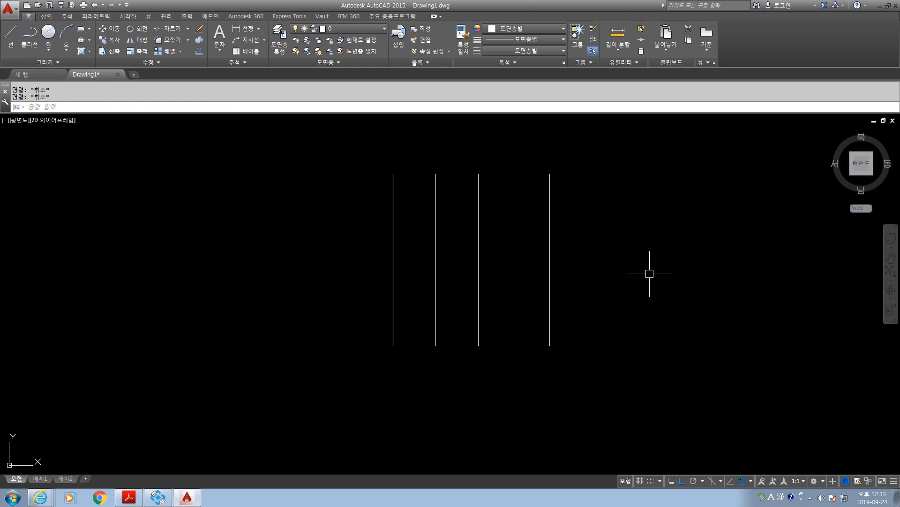
Draw a circle in the empty space to the right of the four vertical lines.
scroll(647, 276, down, 2)
middle_drag(647, 282, 456, 325)
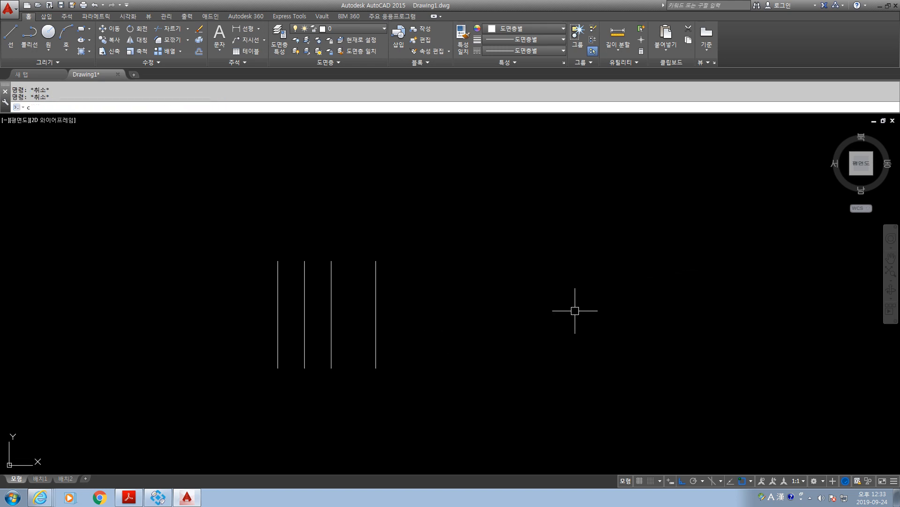
text(c)
key(Return)
click(624, 277)
click(567, 342)
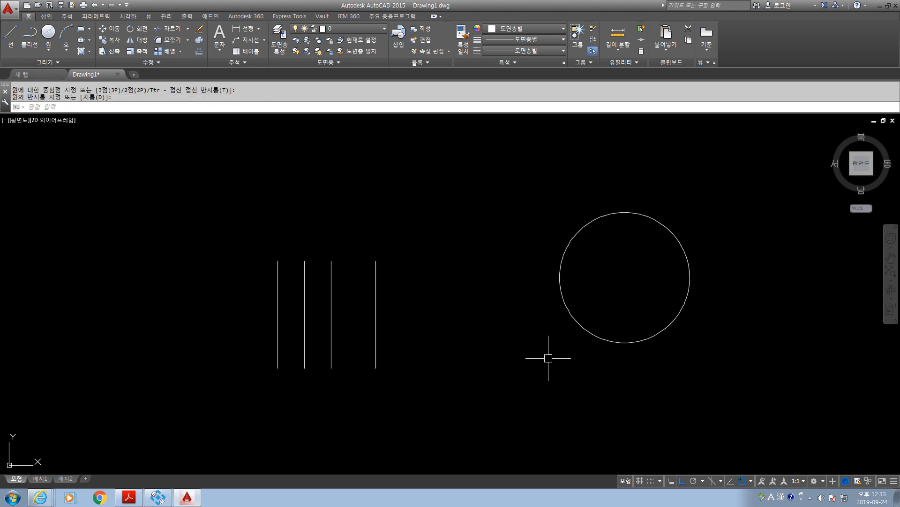
key(Escape)
key(Escape)
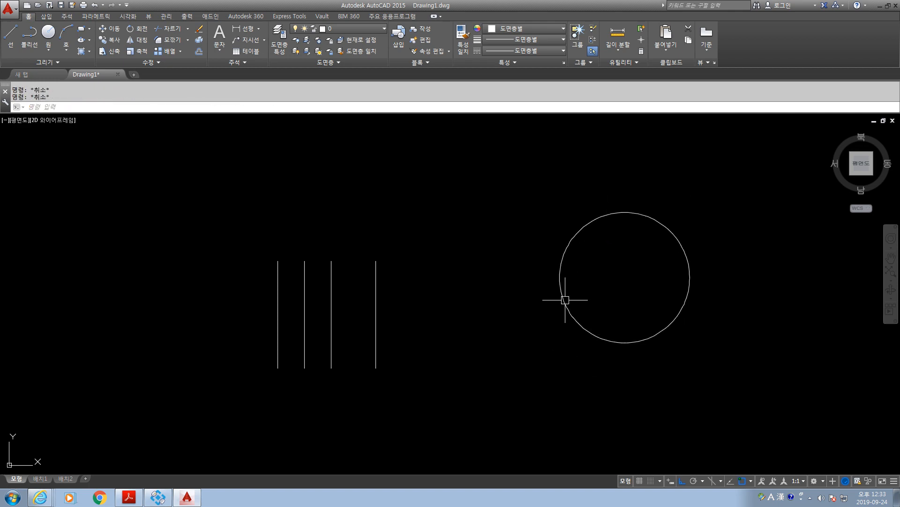
Offset the circle 30 units outward and 30 units inward to make concentric circles.
text(o)
key(Return)
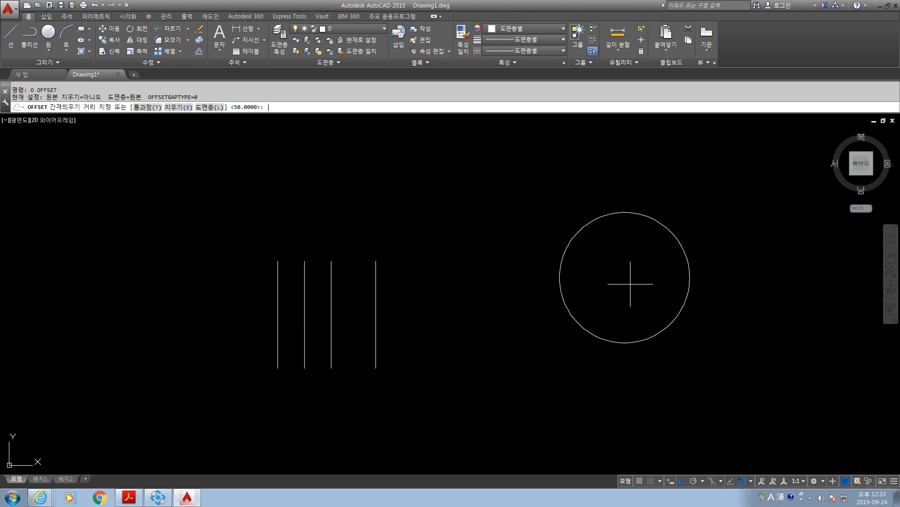
text(30)
key(Return)
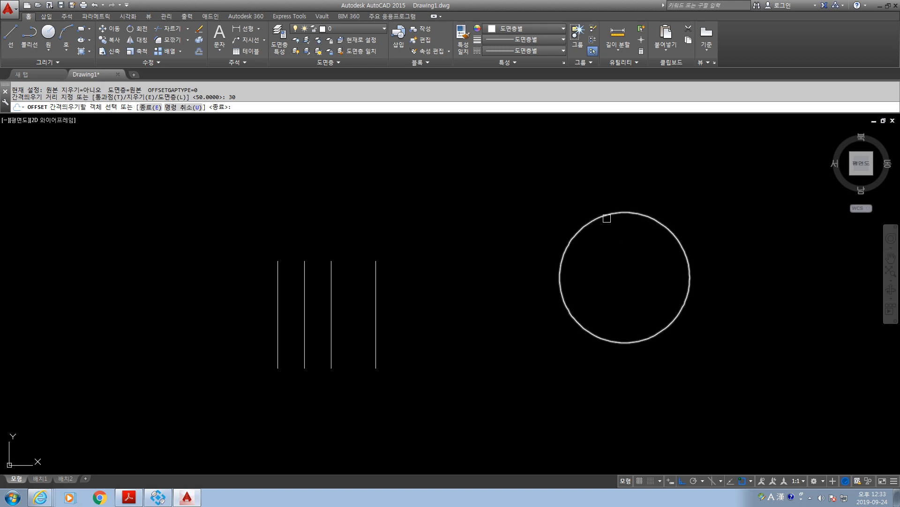
click(603, 217)
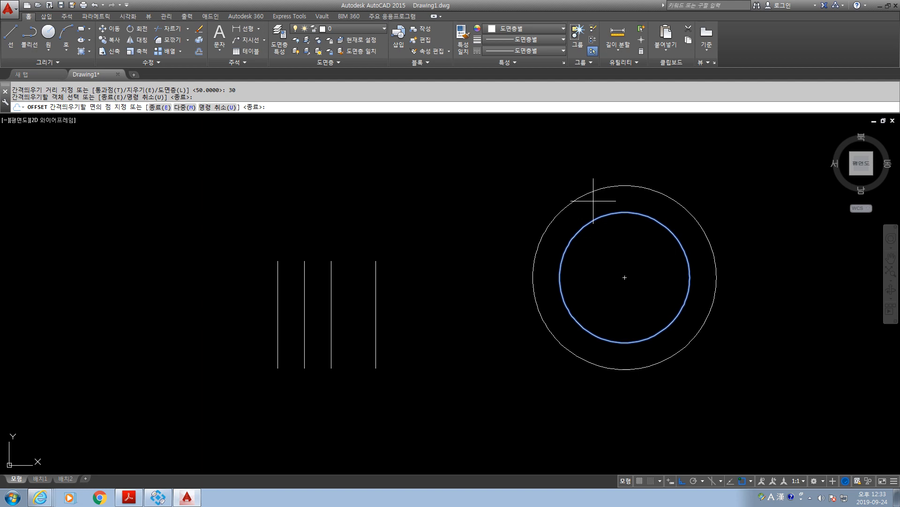
click(593, 201)
click(602, 217)
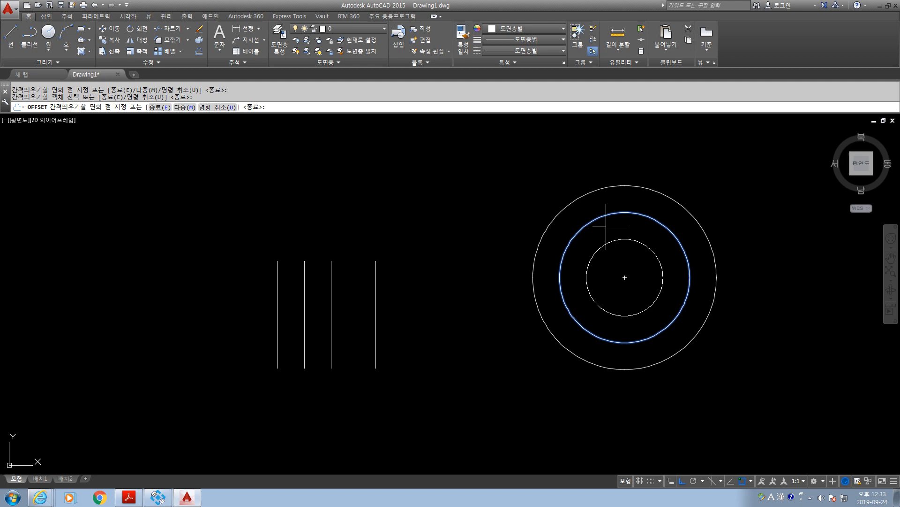
click(620, 250)
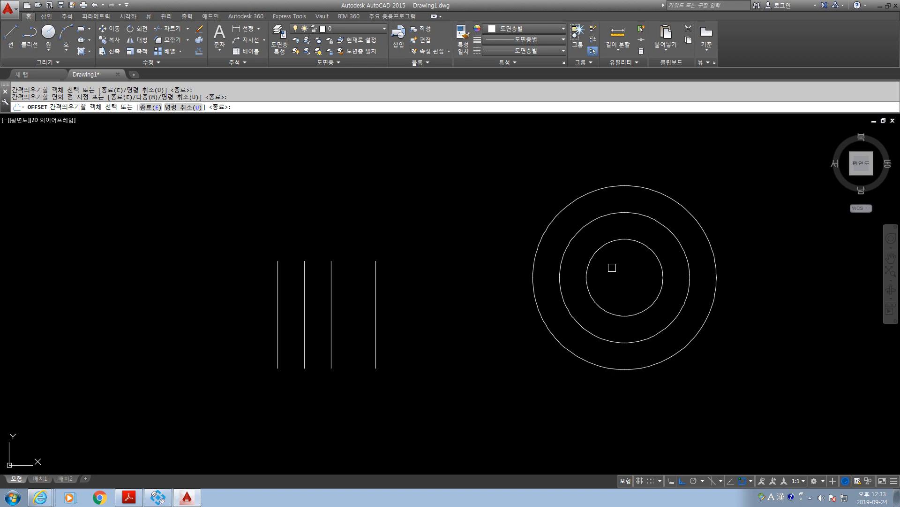
key(Escape)
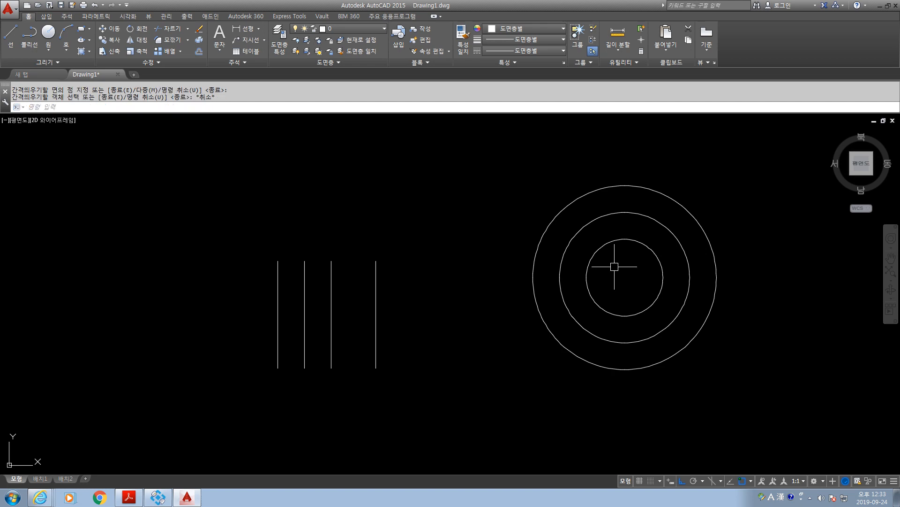
Delete all three concentric circles.
click(614, 266)
click(541, 209)
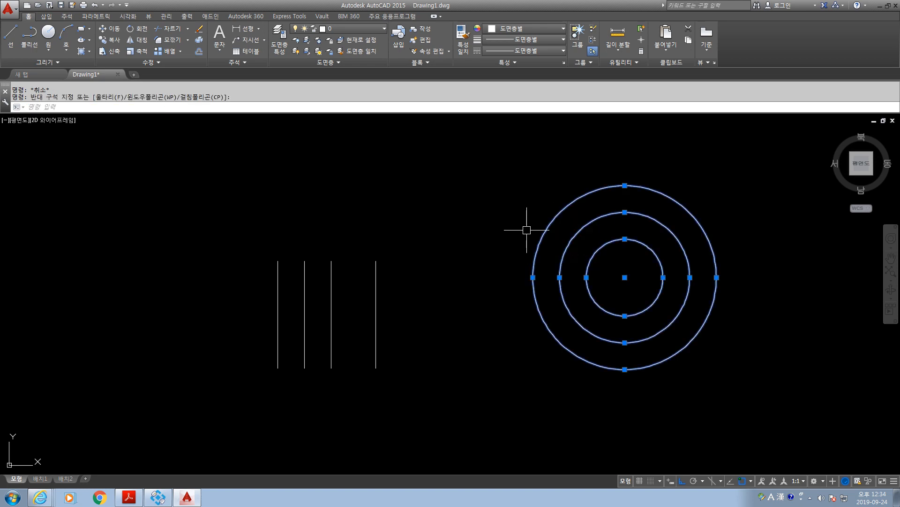
key(Delete)
Draw a horizontal line about 176 units long crossing the upper part of all four vertical lines.
middle_drag(452, 336, 544, 308)
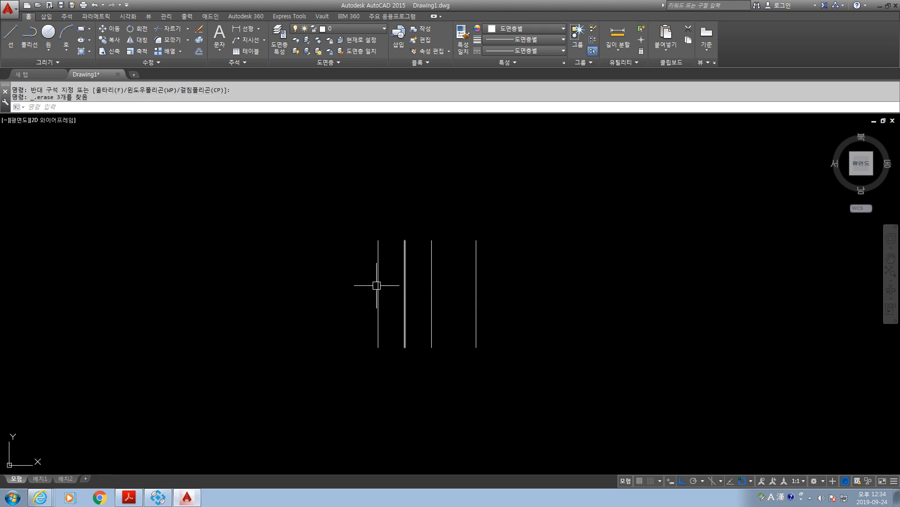
scroll(377, 285, up, 4)
middle_drag(370, 283, 344, 280)
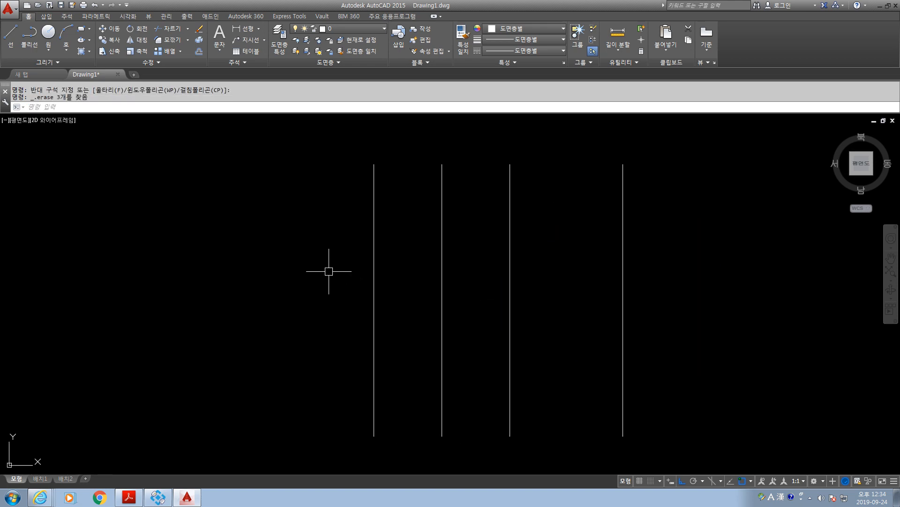
key(Escape)
key(Escape)
text(1)
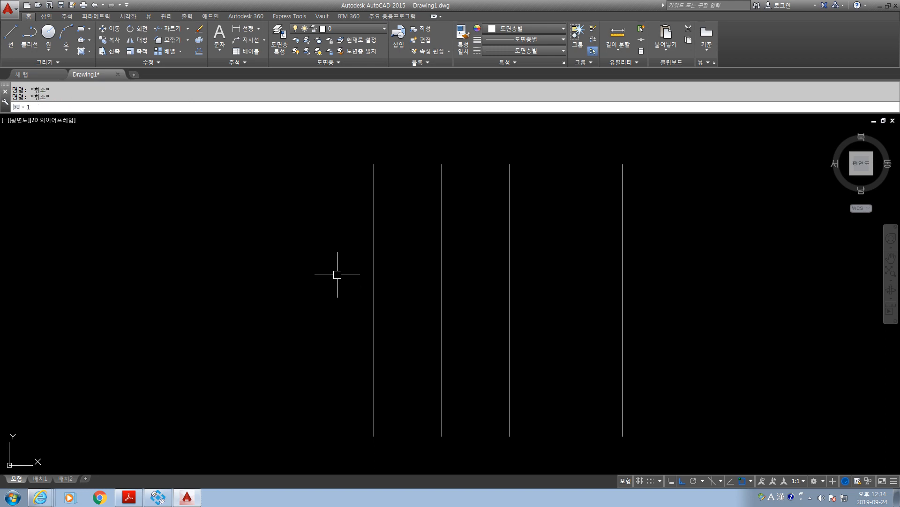
key(Return)
click(298, 232)
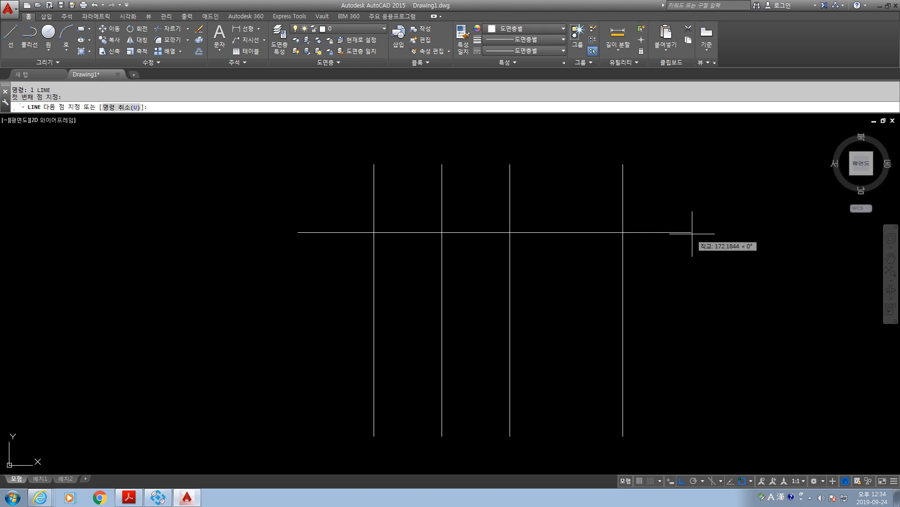
click(702, 235)
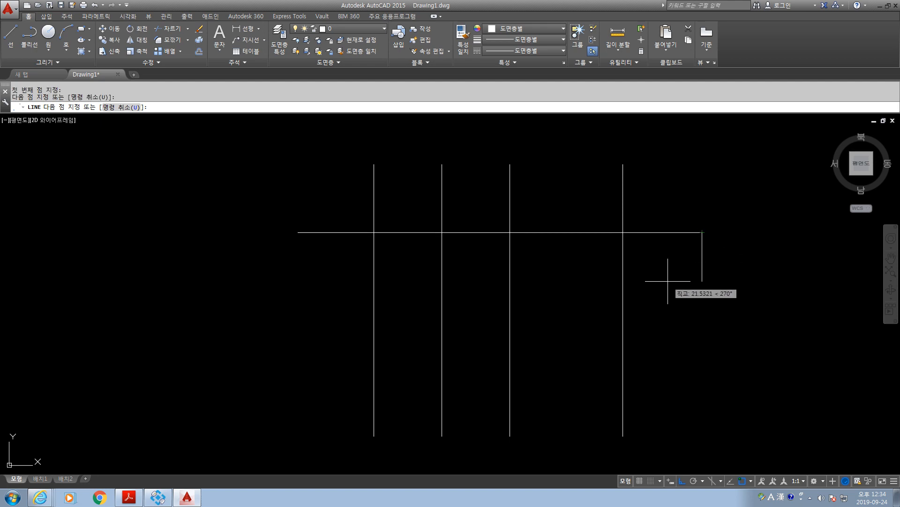
key(Escape)
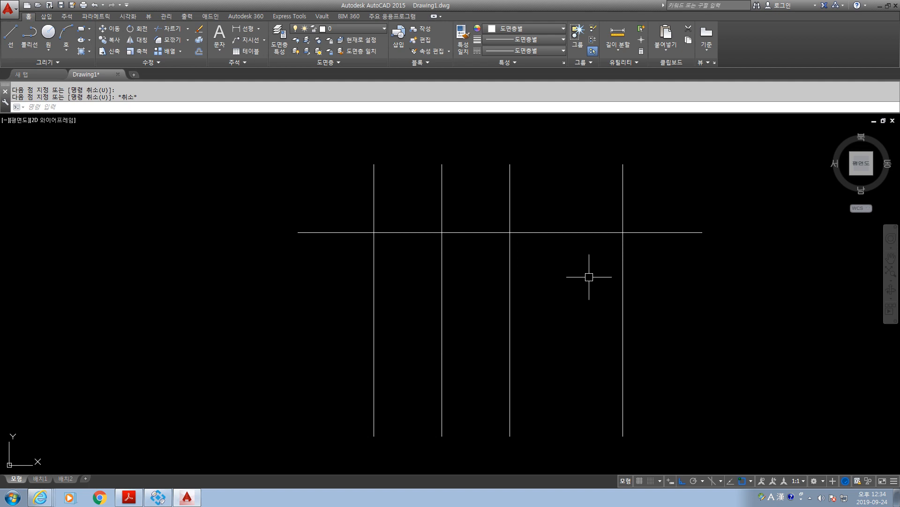
Start Trim with the first, third and fourth vertical lines as the cutting edges.
text(tr)
key(Return)
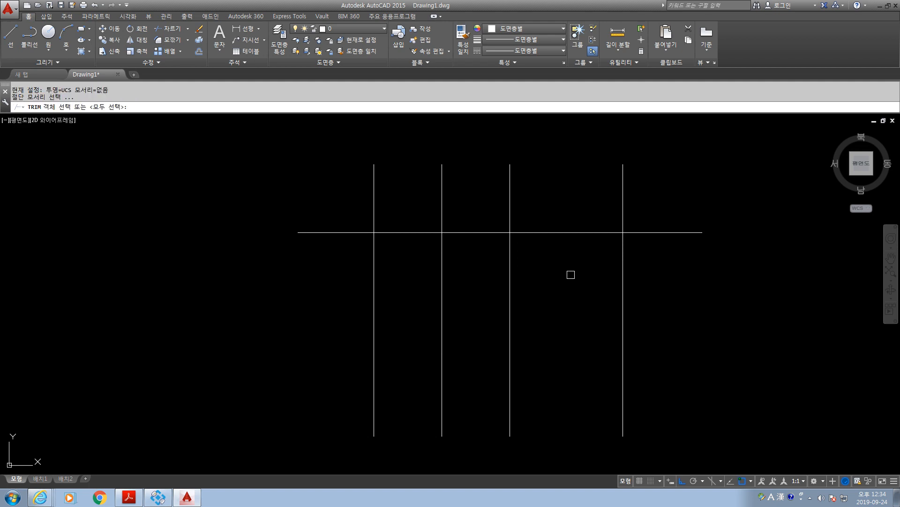
click(376, 240)
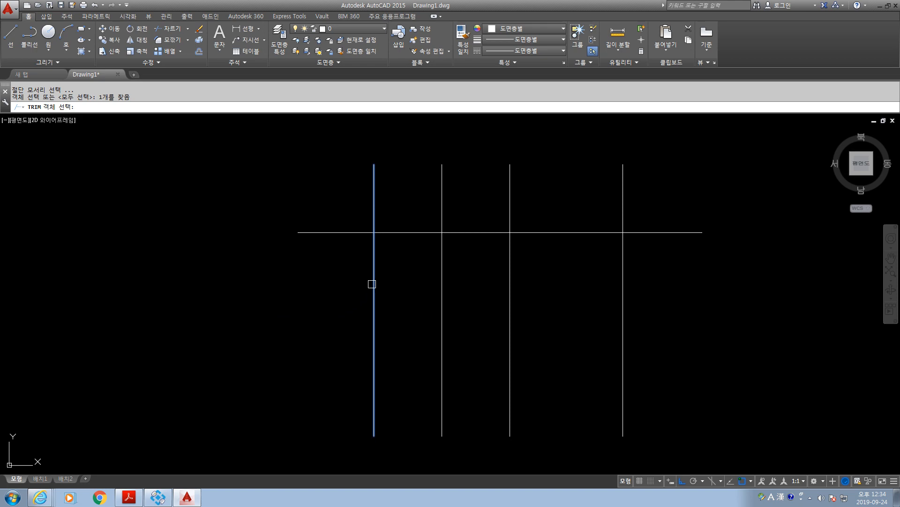
click(514, 278)
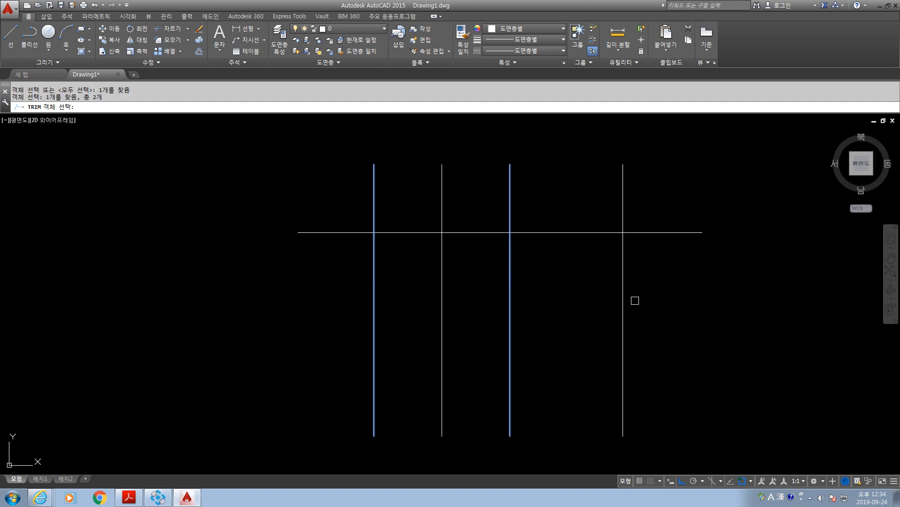
click(623, 284)
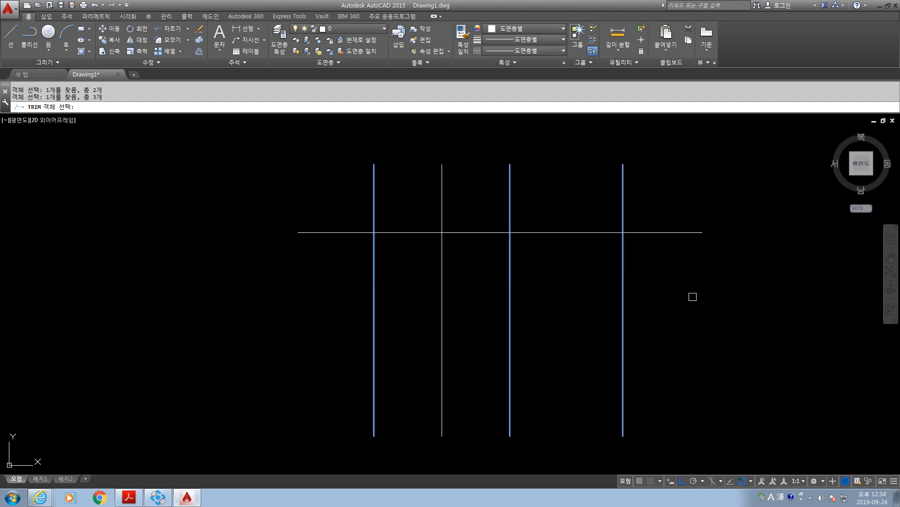
key(Return)
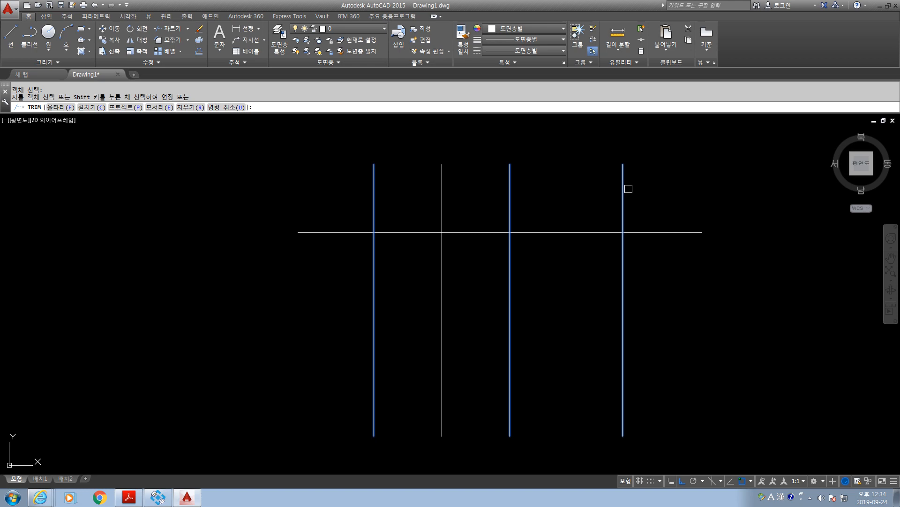
Trim the horizontal line's right overhang and its portions between the first, third and fourth vertical lines.
click(625, 205)
click(656, 230)
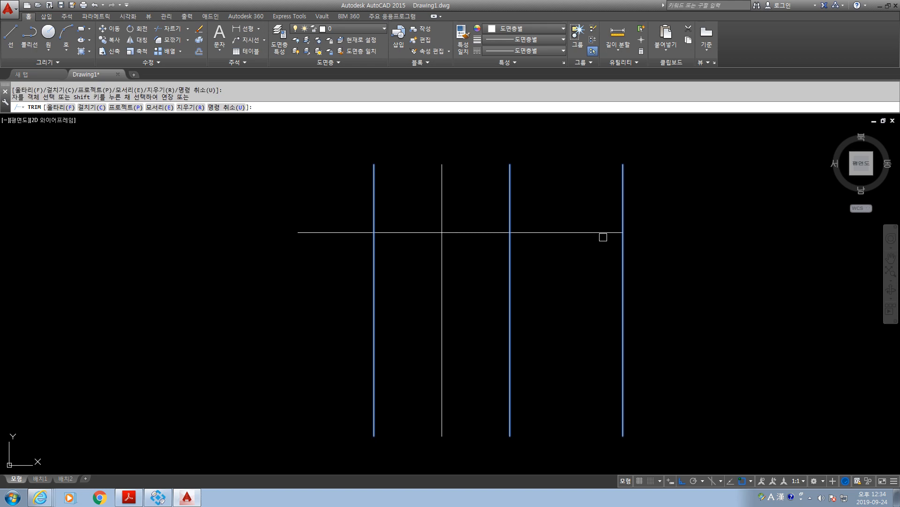
click(538, 233)
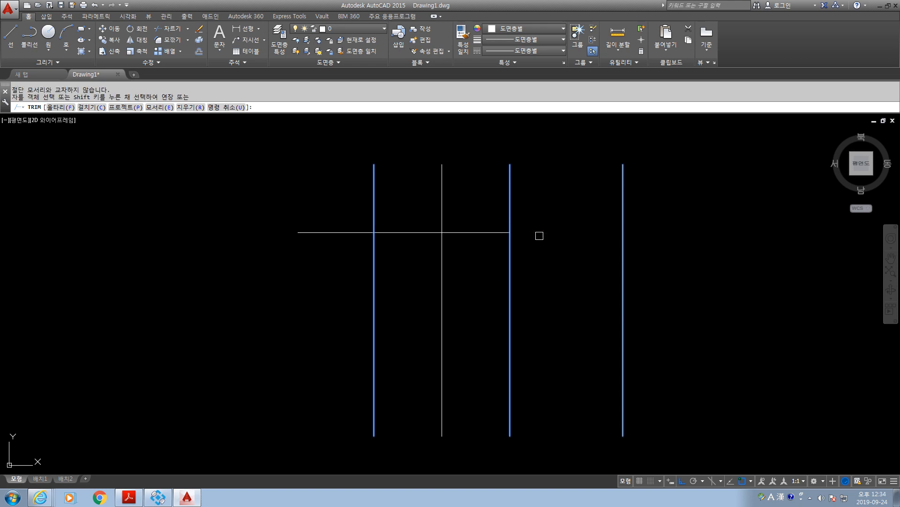
click(510, 214)
click(441, 180)
click(440, 197)
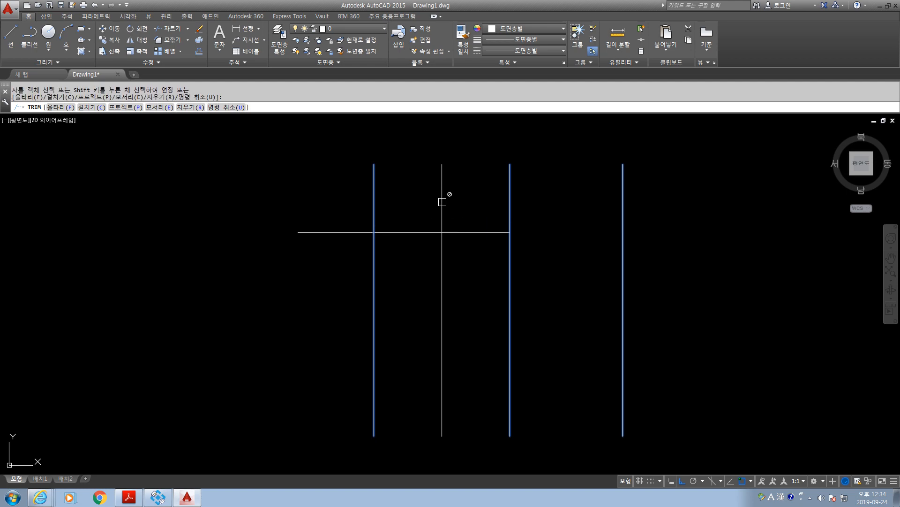
click(470, 232)
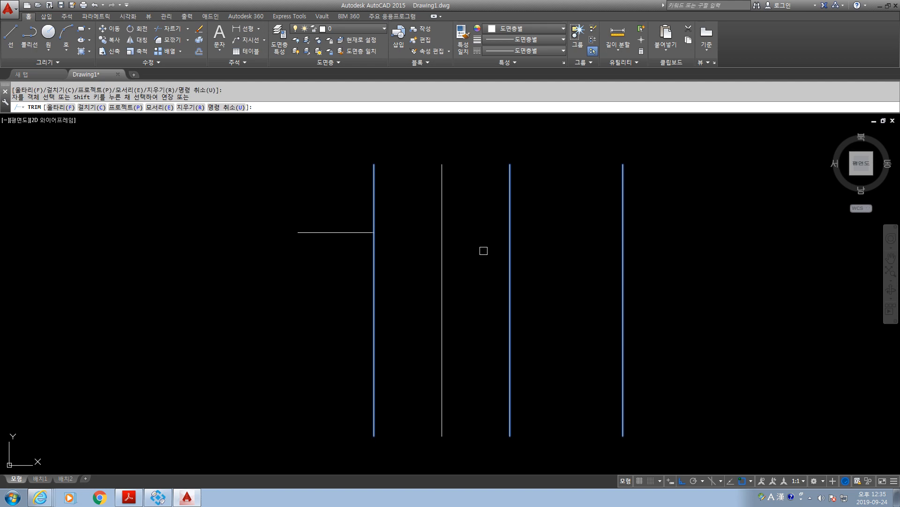
click(509, 251)
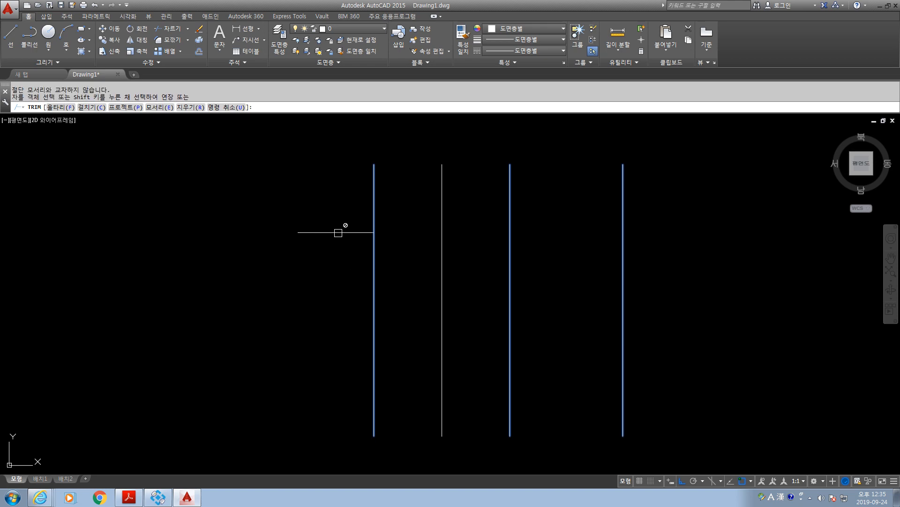
key(Escape)
Delete the leftover horizontal piece to the left of the first vertical line.
click(328, 232)
key(Escape)
key(Escape)
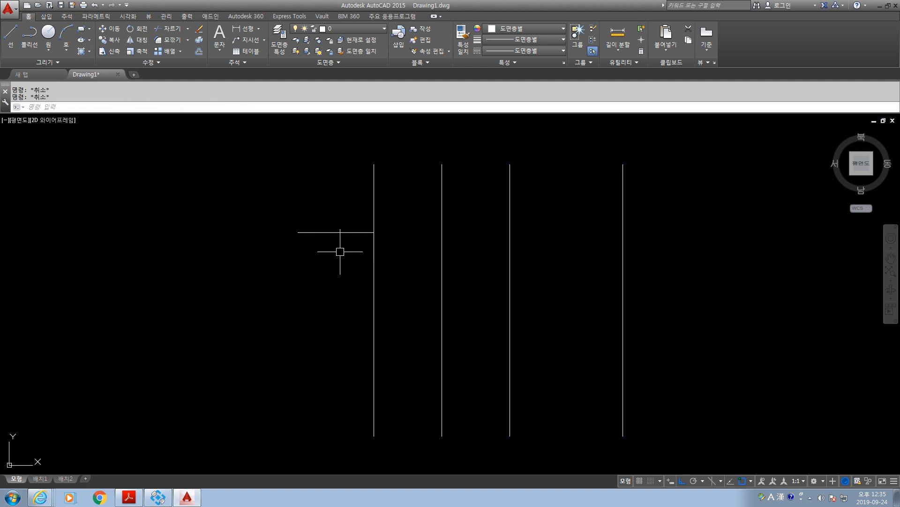
click(337, 232)
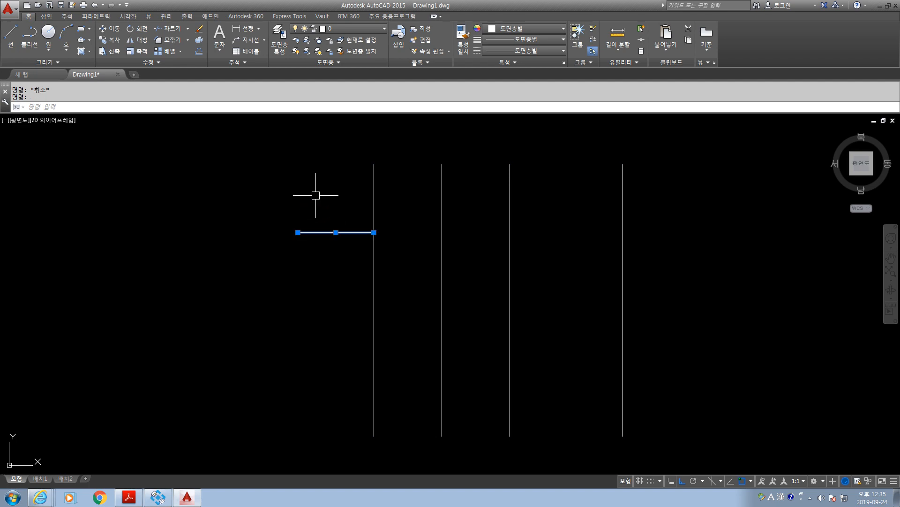
key(Delete)
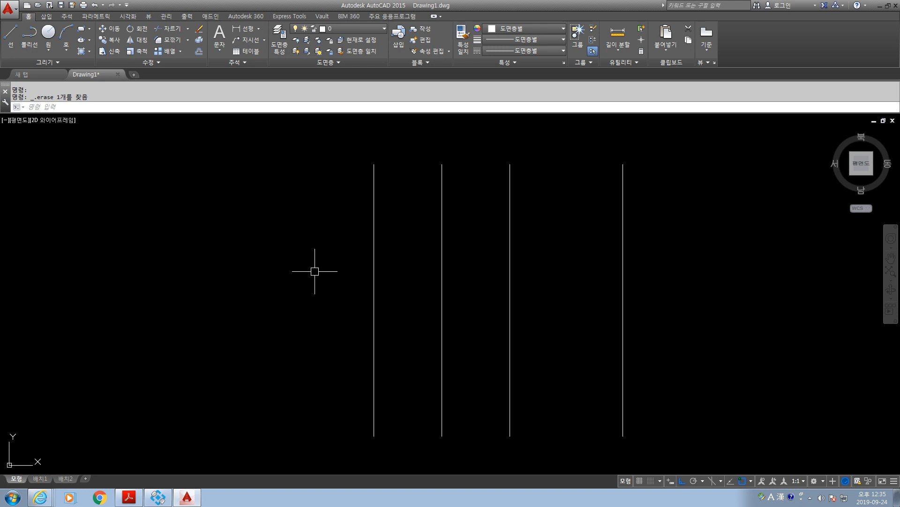
Draw three separate short horizontal lines, one above another, left of the vertical lines, with the lowest about 28 units long.
middle_drag(319, 269, 330, 245)
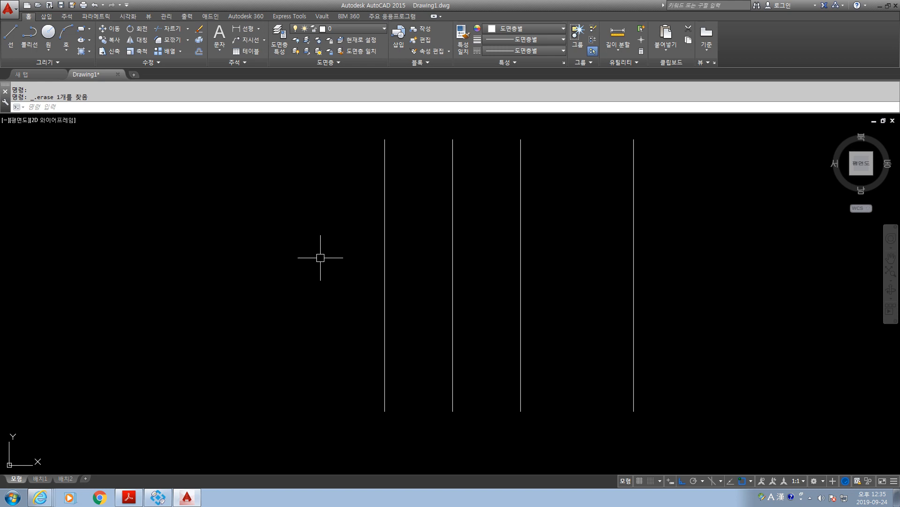
text(l)
key(Return)
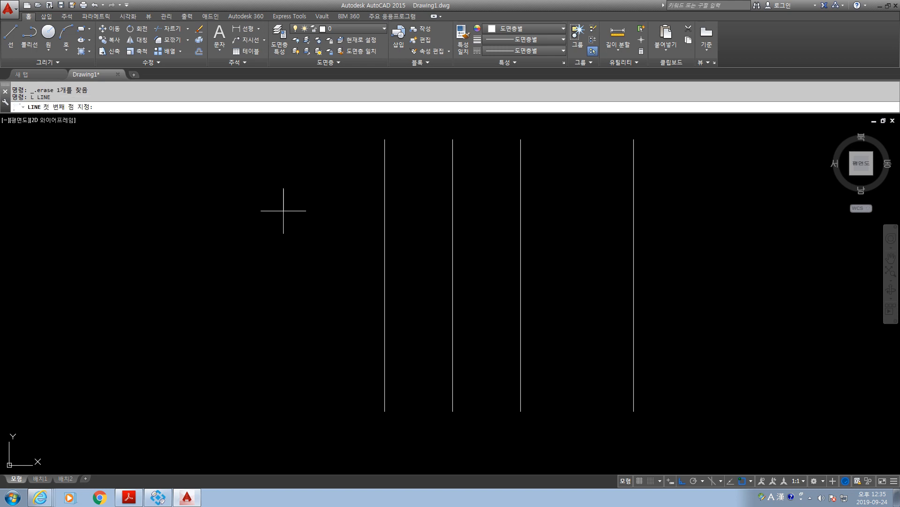
click(280, 205)
click(336, 205)
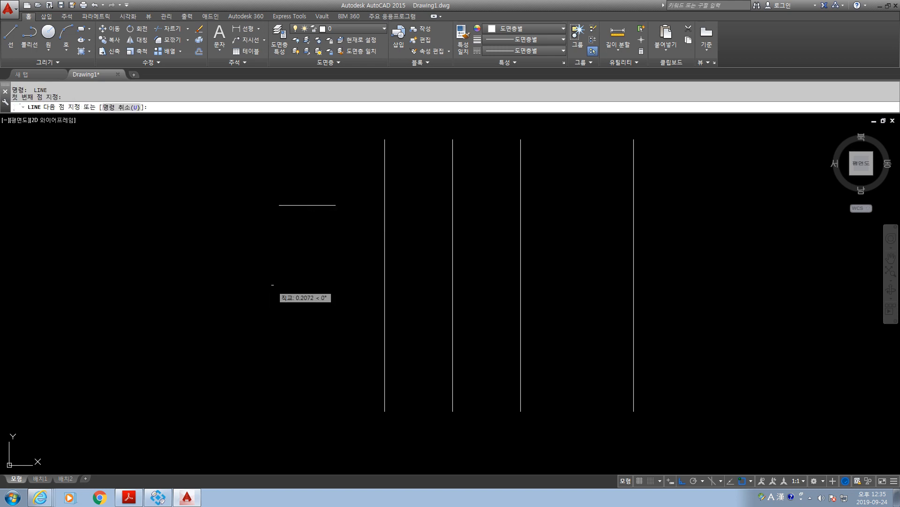
click(335, 285)
key(Return)
key(Return)
click(268, 356)
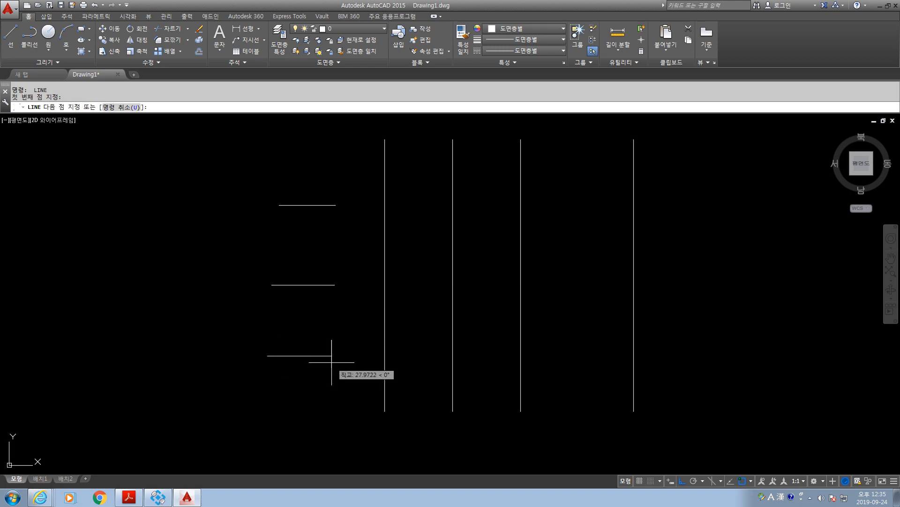
click(331, 356)
key(Return)
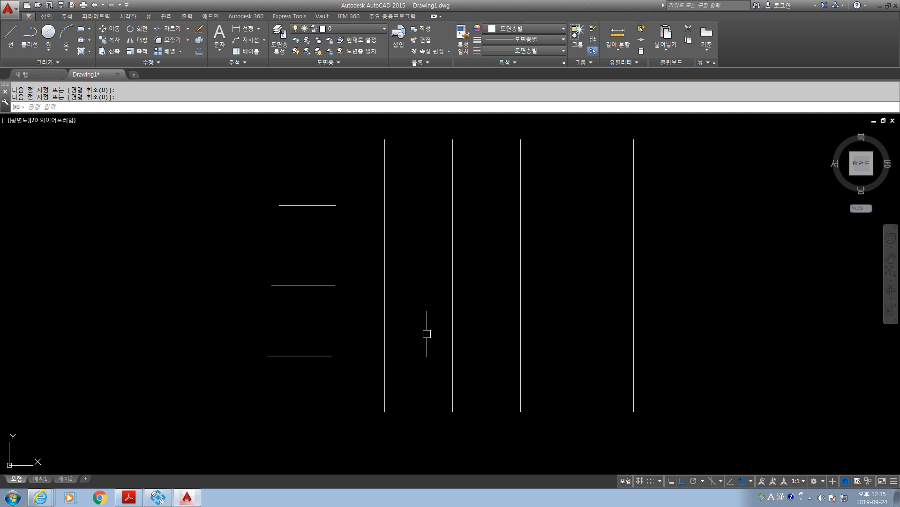
Start Extend with the first, third and fourth vertical lines as the boundary edges.
text(ex)
key(Return)
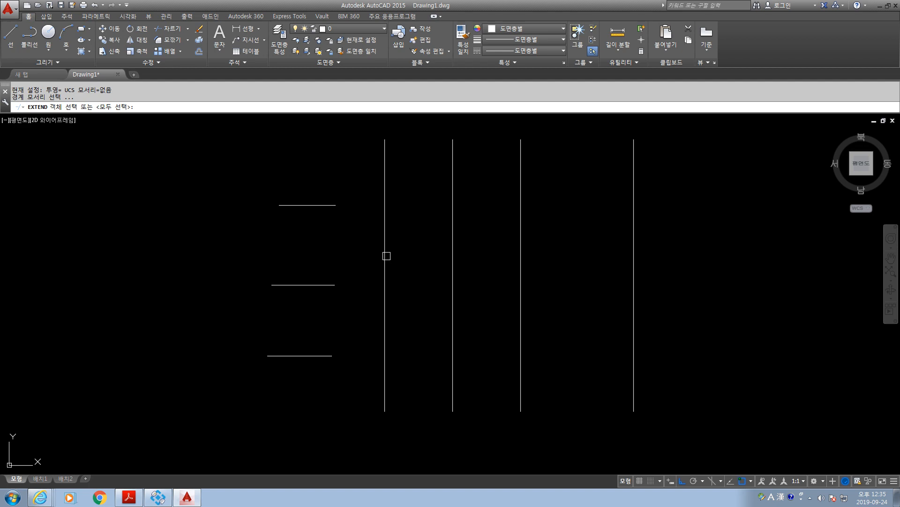
click(383, 227)
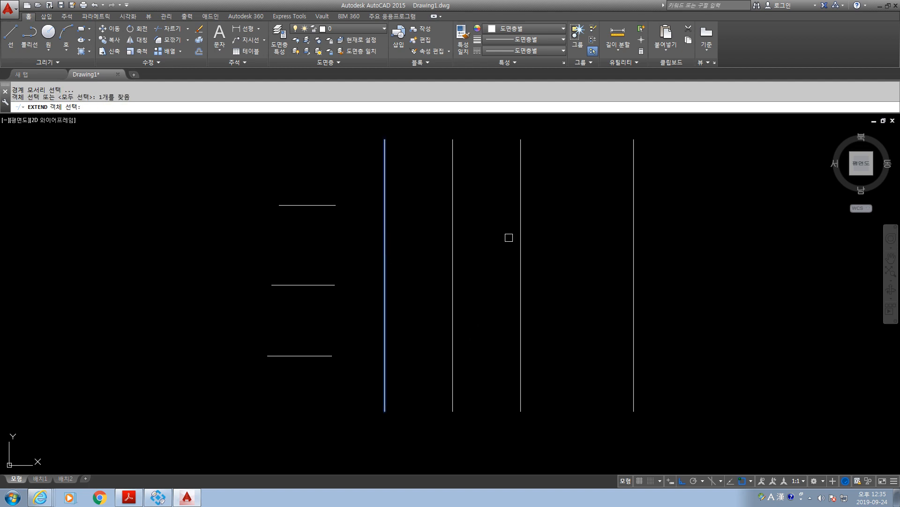
click(517, 230)
click(519, 257)
click(519, 258)
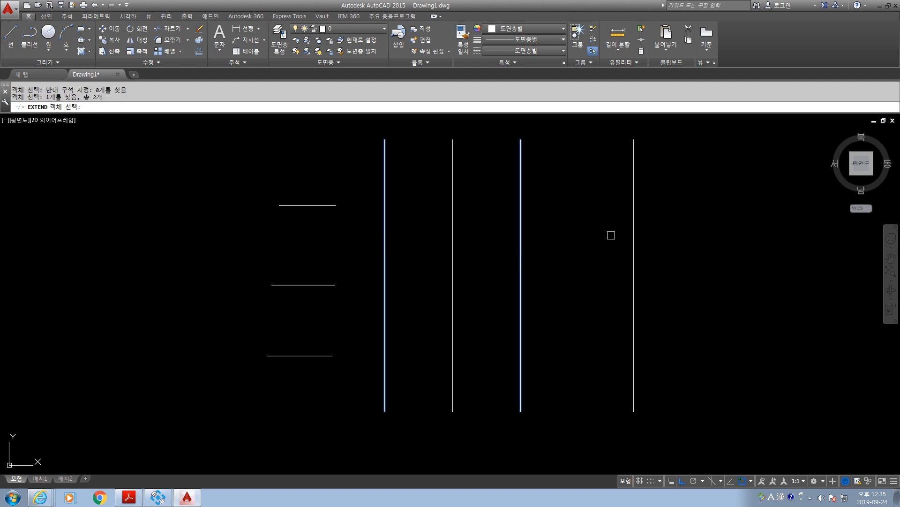
click(631, 226)
key(Return)
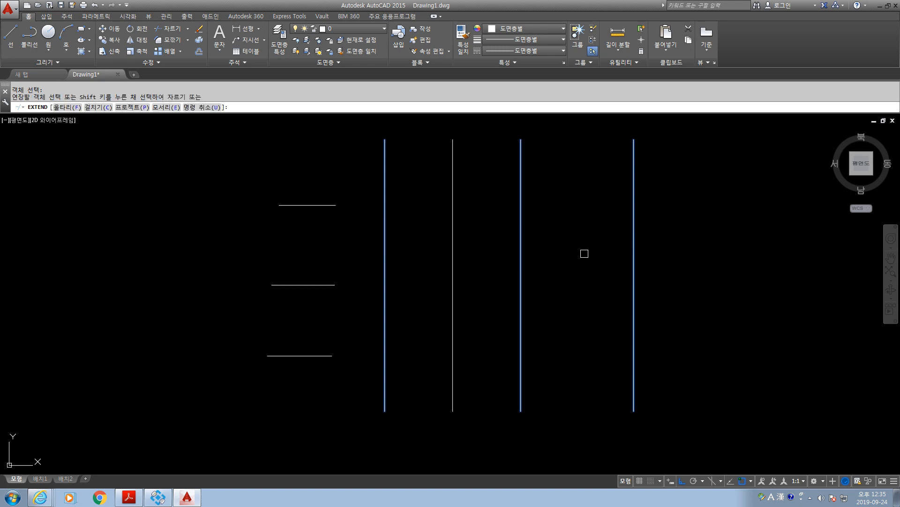
Extend the upper short horizontal line successively to the first, third and fourth vertical lines.
click(385, 237)
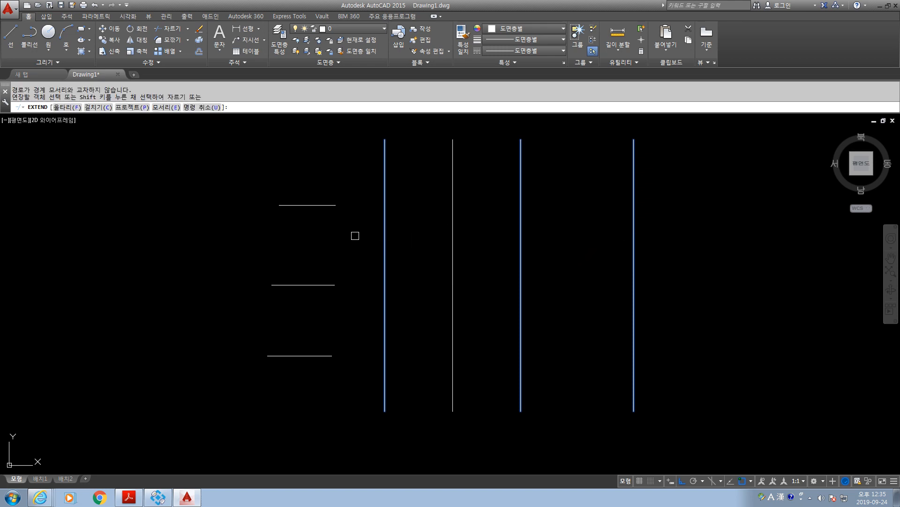
click(337, 209)
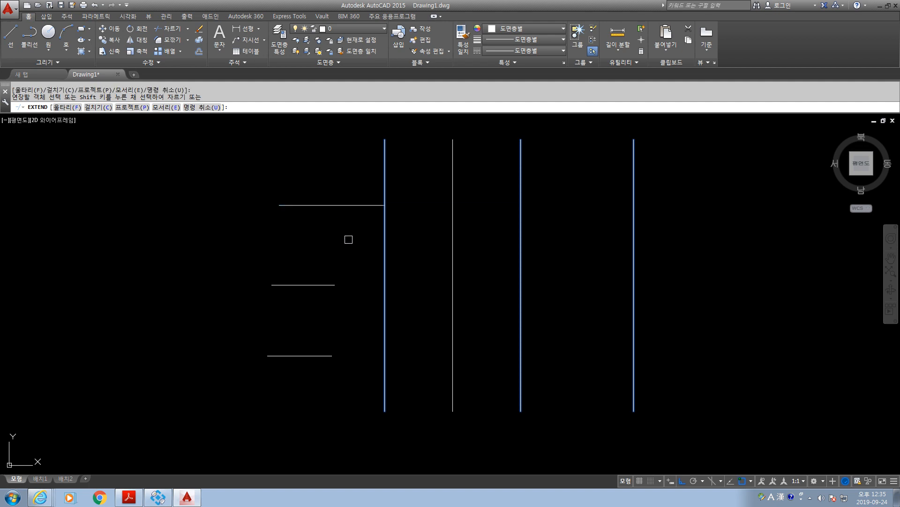
click(375, 205)
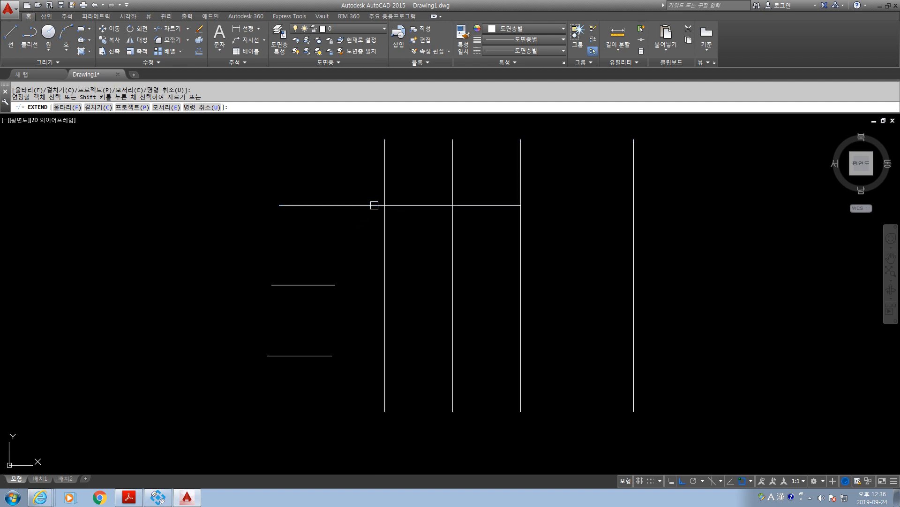
click(501, 207)
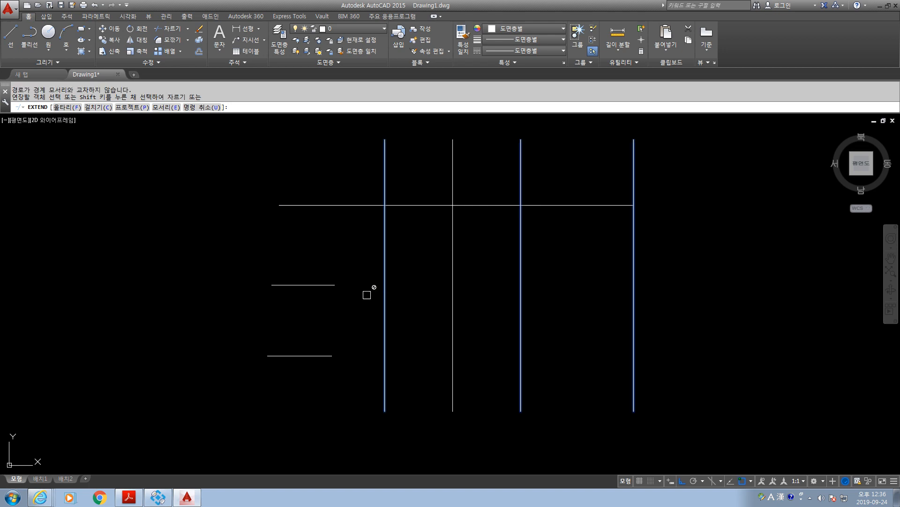
Extend the middle and lower horizontal lines together, boundary by boundary, as far as the fourth vertical line.
click(346, 267)
click(321, 396)
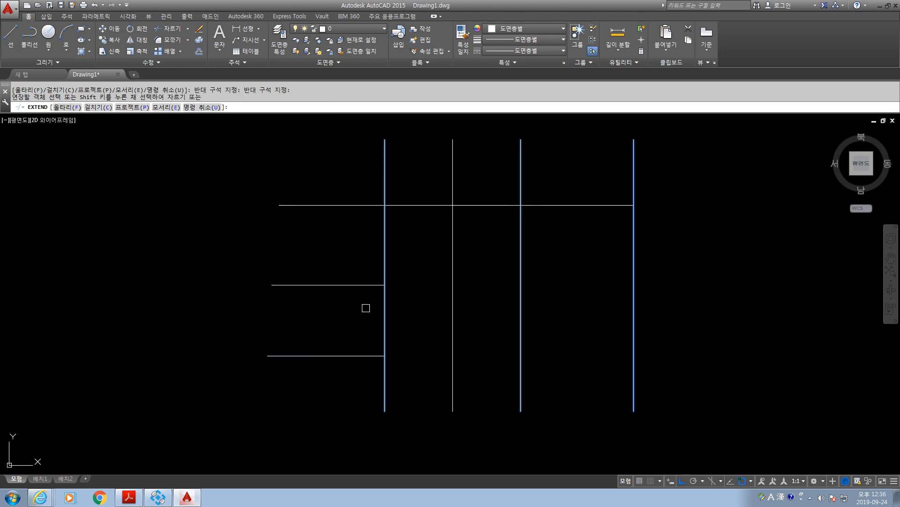
click(360, 261)
click(379, 394)
click(484, 272)
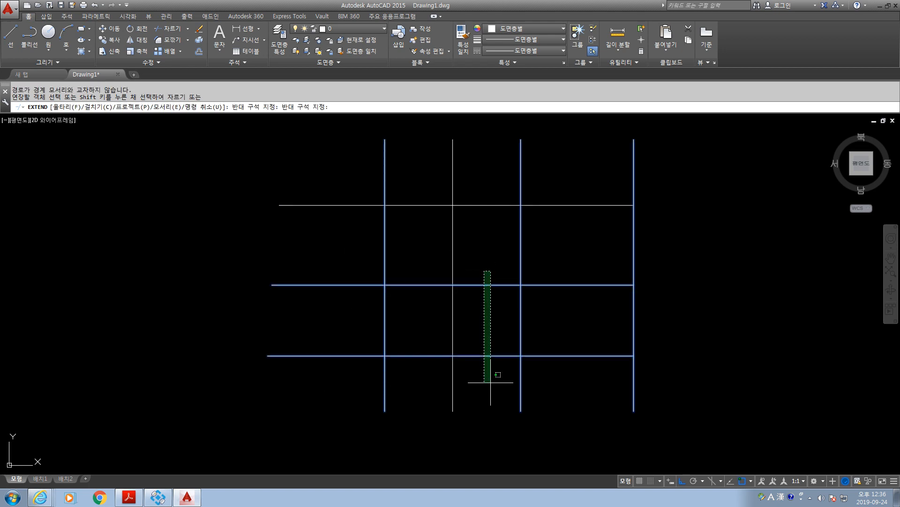
click(498, 394)
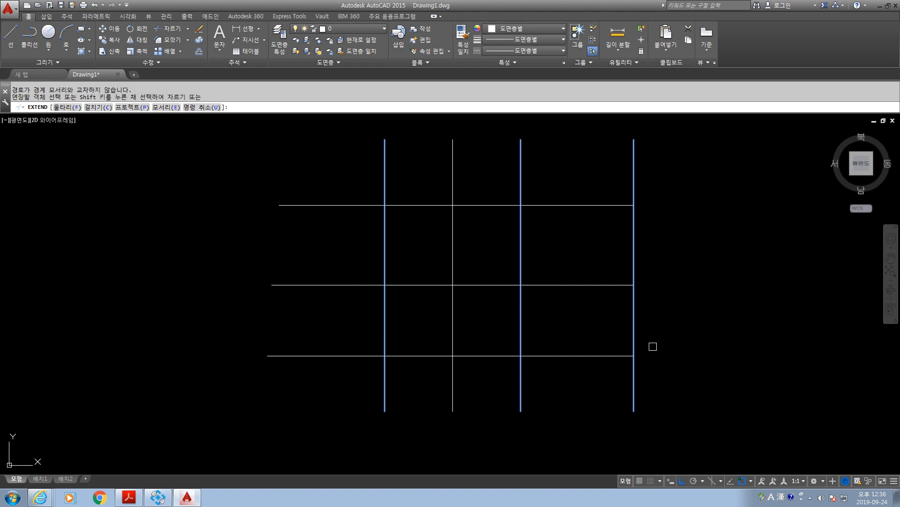
middle_drag(656, 337, 647, 319)
middle_drag(673, 285, 664, 302)
key(Escape)
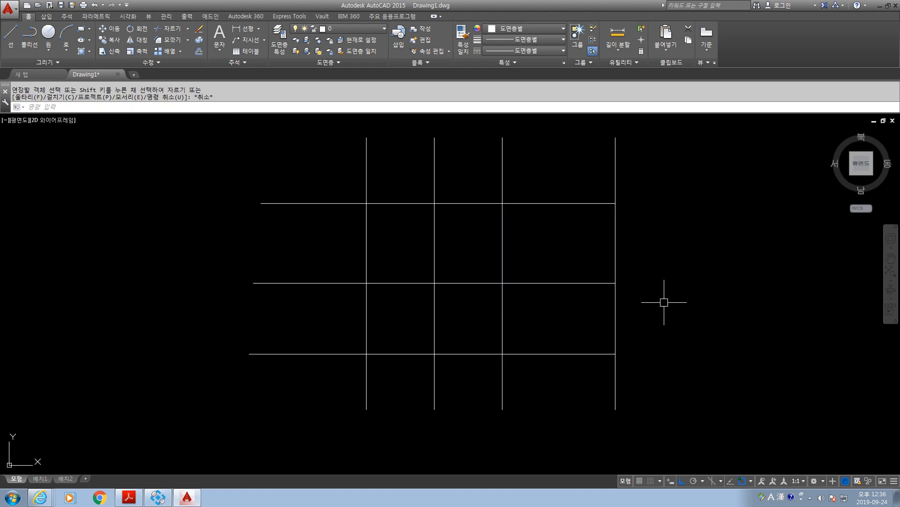
key(Escape)
key(Escape)
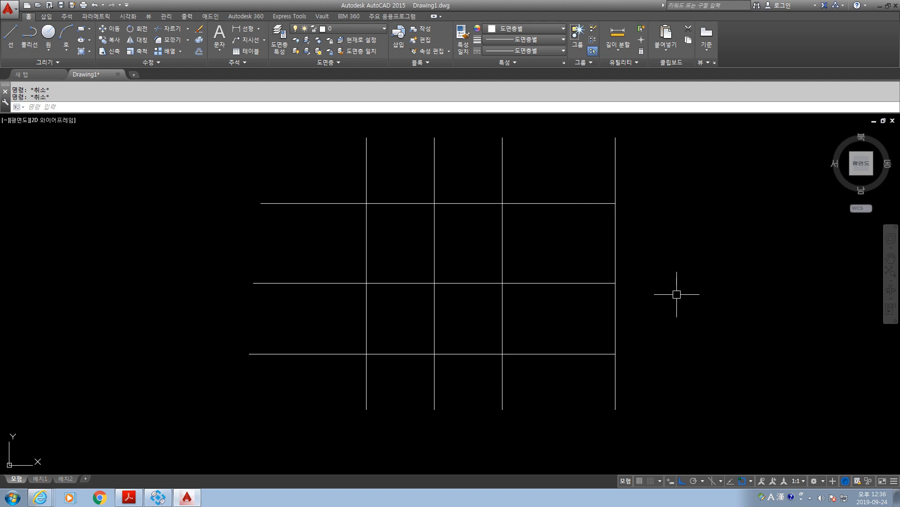
Using all lines as cutting edges, trim the left overhangs of the upper and middle horizontal lines and the first vertical line's top end.
text(tr)
key(Return)
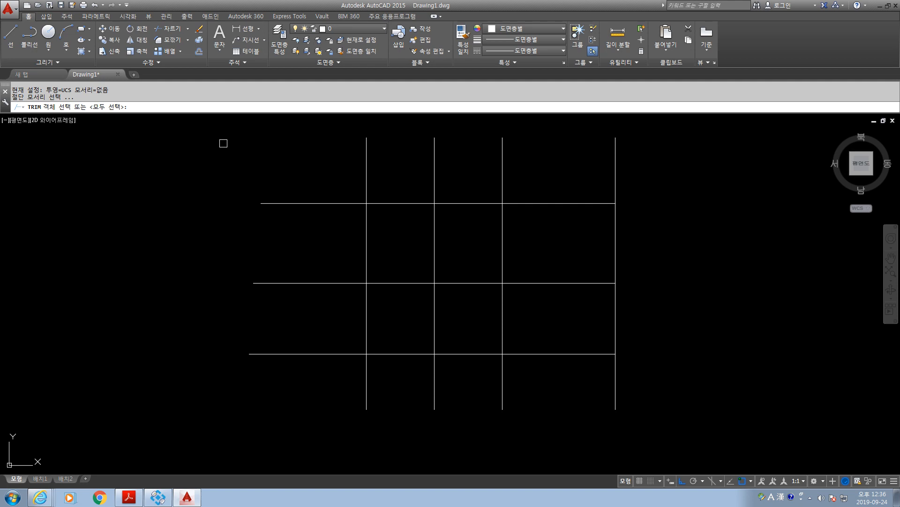
key(Return)
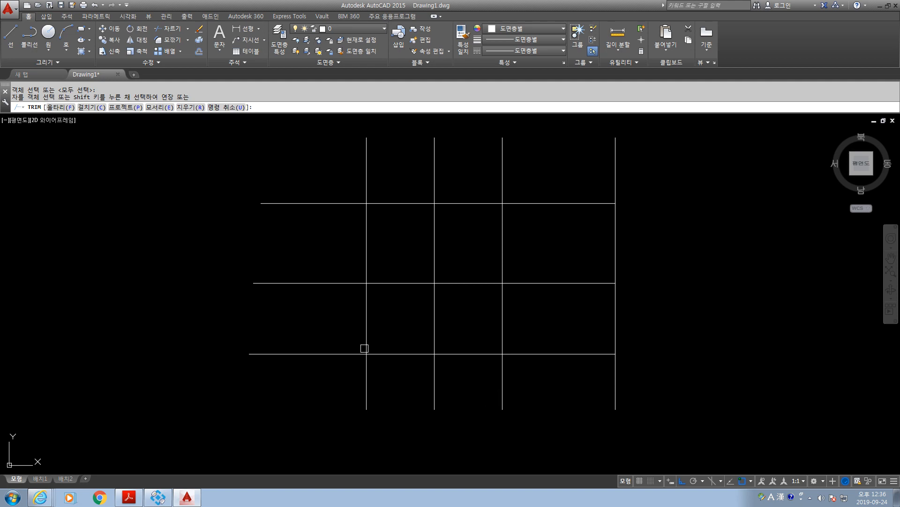
click(315, 208)
click(323, 196)
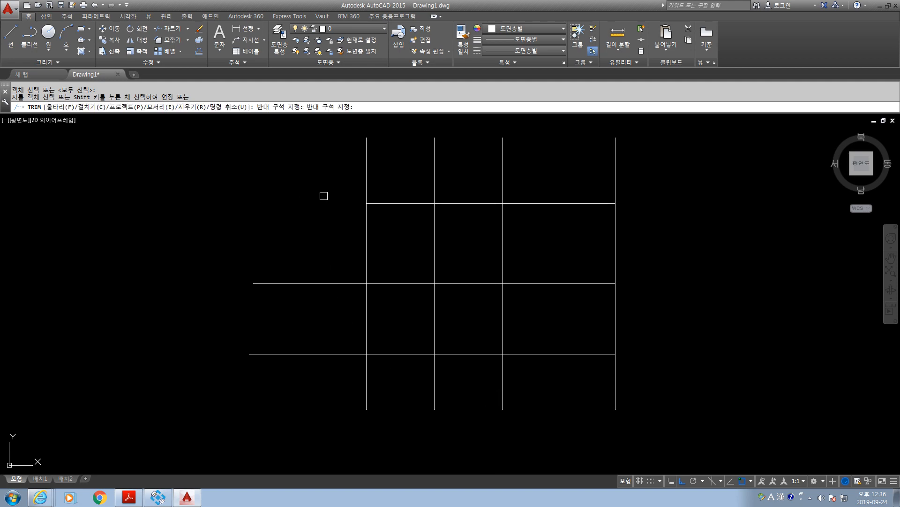
click(366, 180)
click(332, 284)
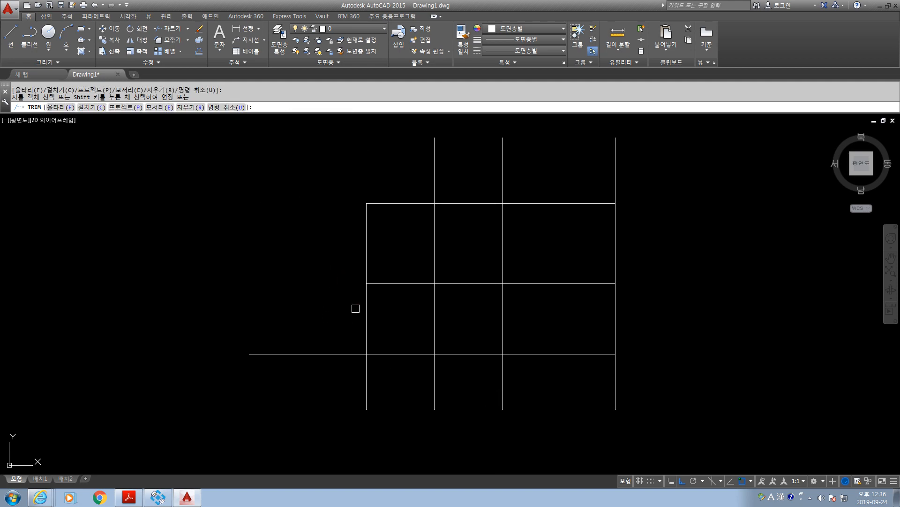
Trim alternating inner segments of the grid's verticals and of the upper and middle horizontals to form a stepped pattern.
click(367, 317)
click(389, 284)
click(434, 247)
click(475, 207)
click(607, 233)
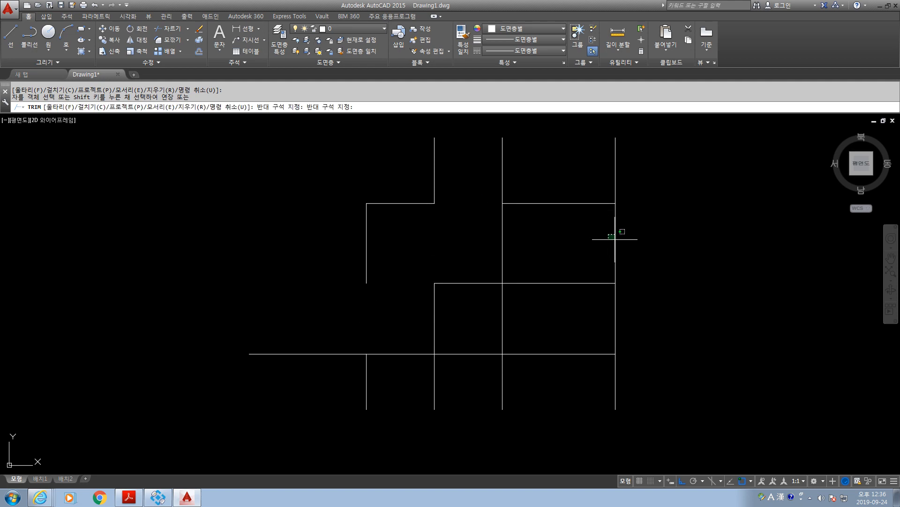
click(627, 244)
click(565, 282)
click(502, 320)
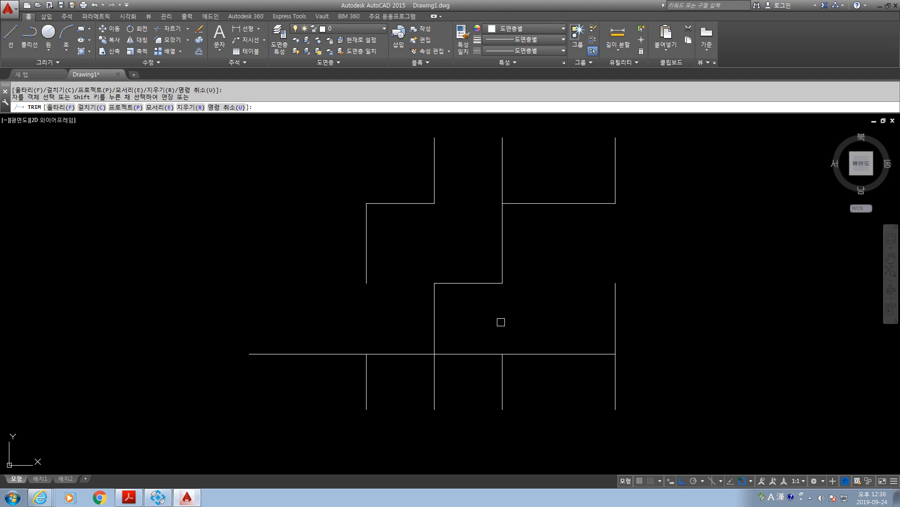
Trim the lower horizontal's left overhang and its segment between the second and third verticals, plus the second and fourth verticals' lower ends.
click(466, 353)
click(435, 383)
click(324, 355)
click(502, 367)
click(615, 372)
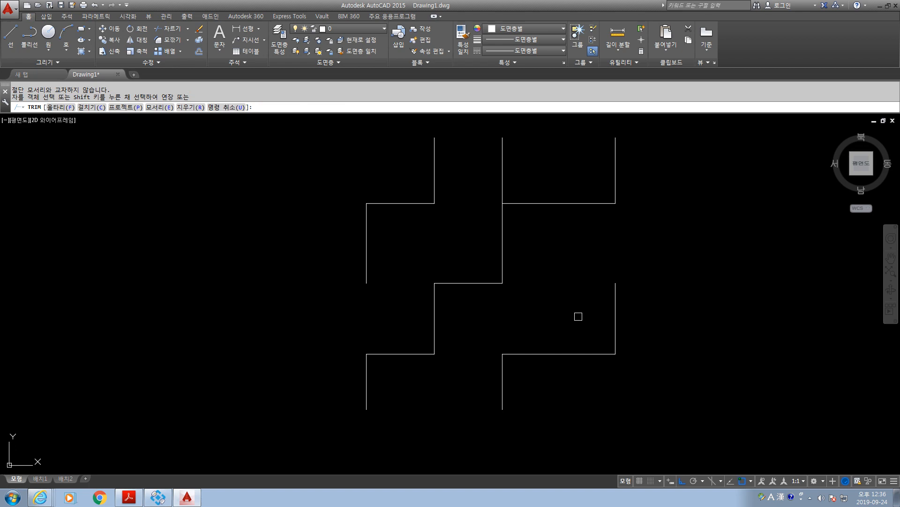
key(Escape)
key(Escape)
key(Escape)
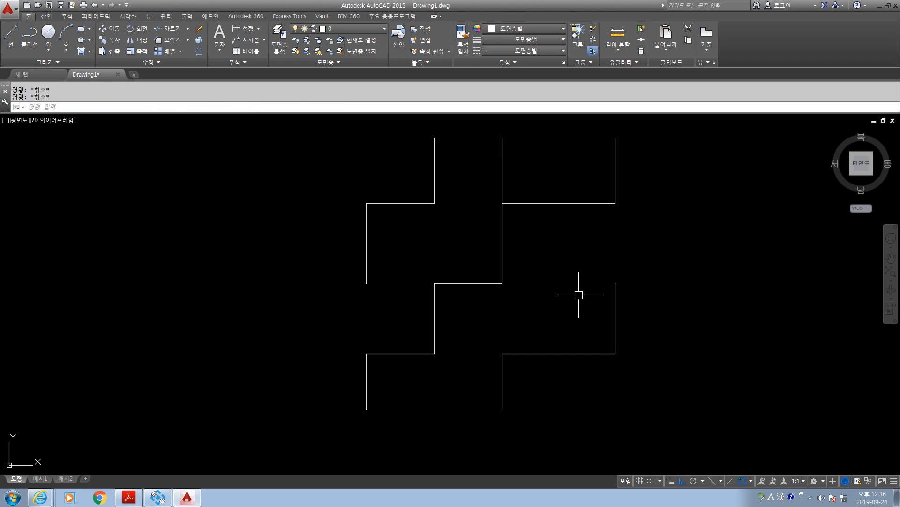
With all lines as boundaries, extend the first vertical's lower piece upward, the middle horizontal leftward and the upper horizontal to the third vertical.
text(ex)
key(Return)
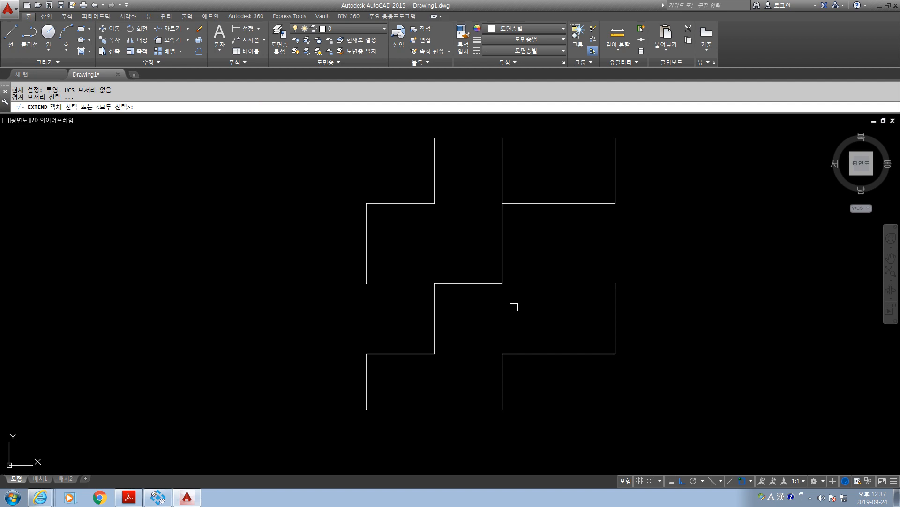
key(Return)
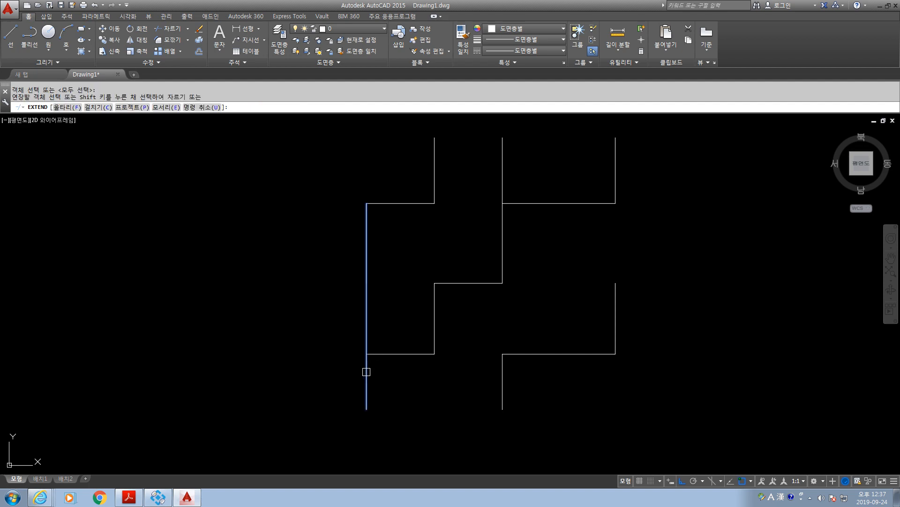
click(367, 370)
click(433, 297)
click(455, 282)
click(415, 203)
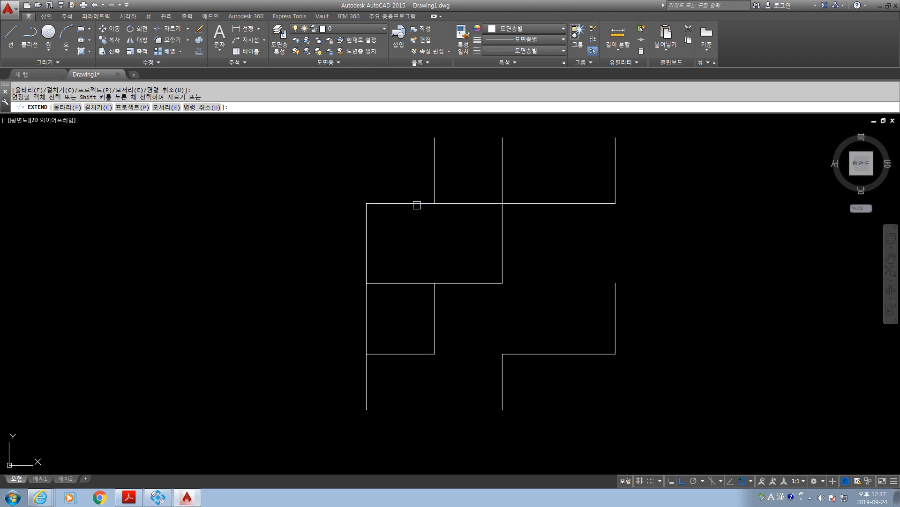
Extend the remaining broken lines, including the middle horizontal to the fourth vertical and the second vertical upward, to close the grid gaps.
click(498, 283)
click(615, 307)
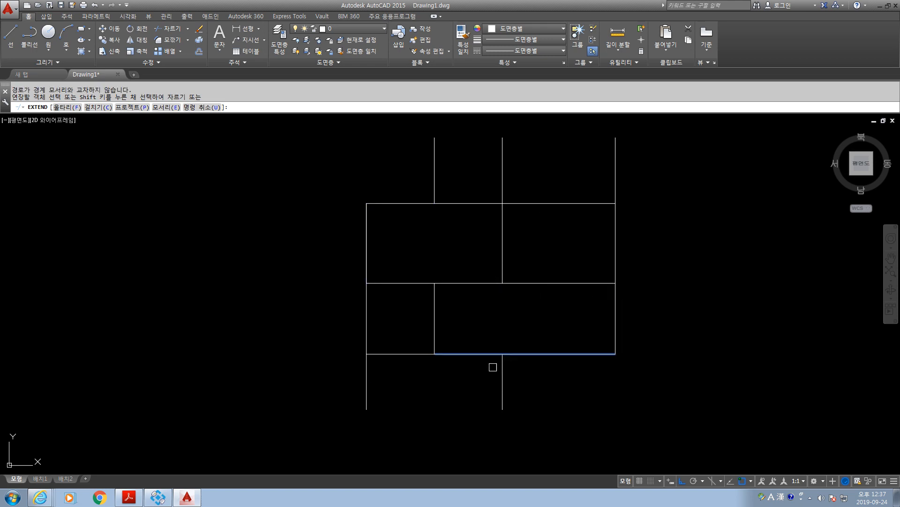
click(518, 354)
click(433, 294)
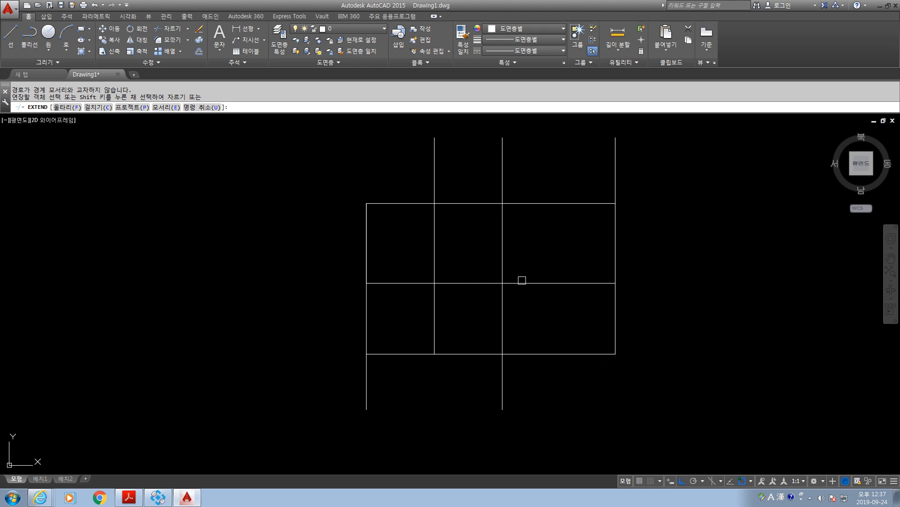
click(582, 282)
key(Escape)
Erase all the grid lines from the drawing.
click(648, 380)
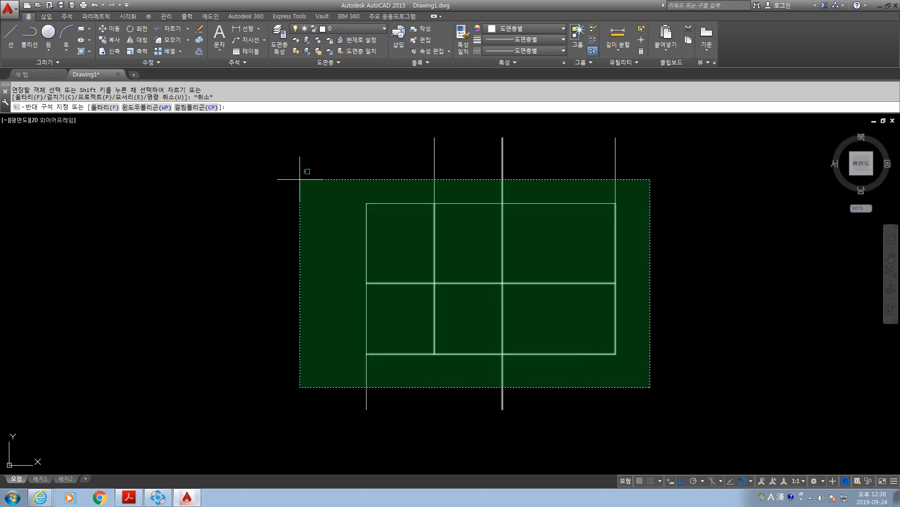
click(300, 166)
scroll(661, 297, down, 2)
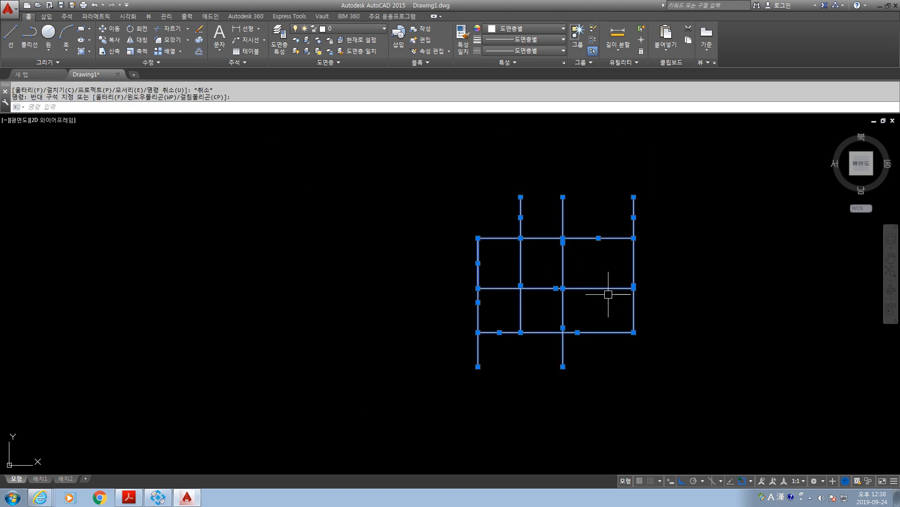
key(Delete)
Draw a rectangle's top side 232 long to the right and its right side 154 long downward with the Line command.
middle_drag(589, 255, 538, 268)
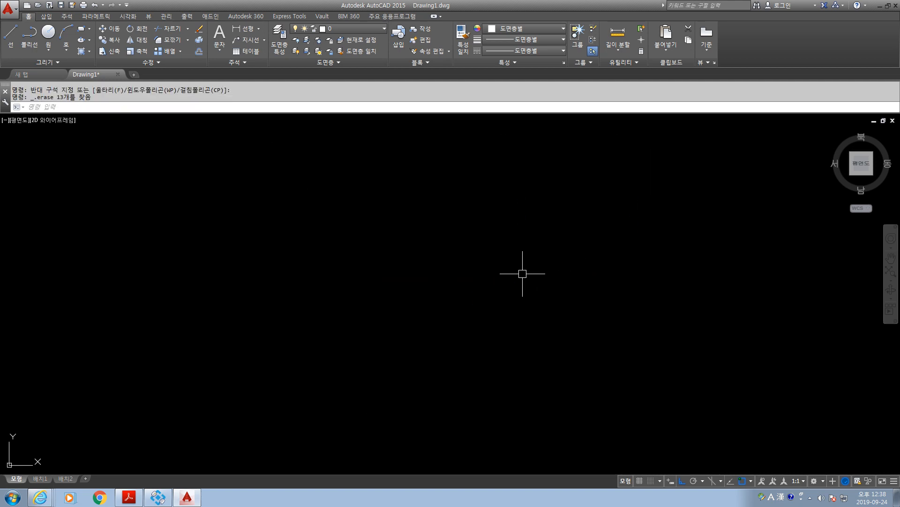
text(L)
key(Return)
click(363, 218)
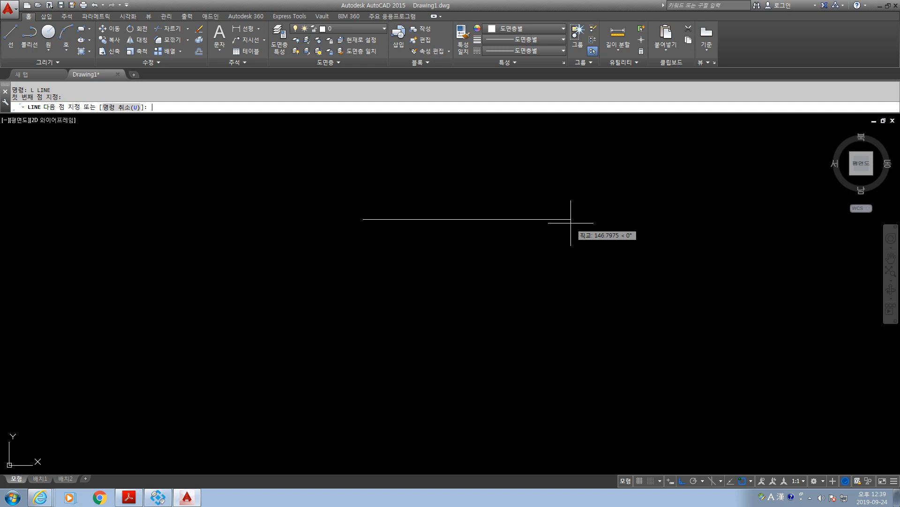
text(232)
key(Return)
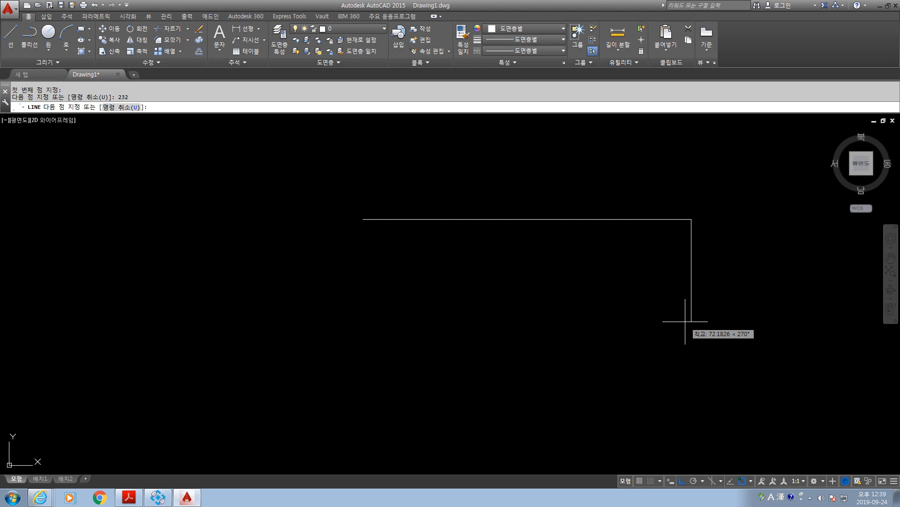
mouse_move(674, 403)
middle_down()
mouse_move(664, 318)
mouse_move(669, 352)
middle_up()
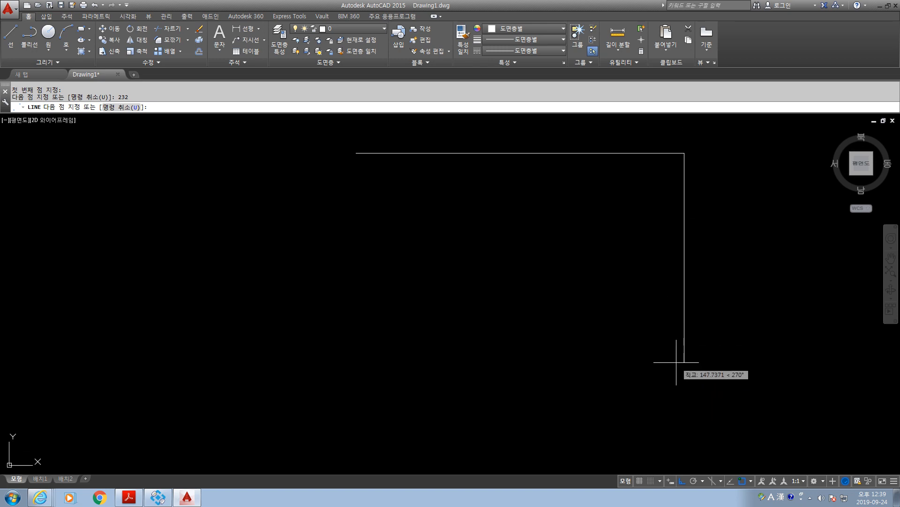
text(154)
key(Return)
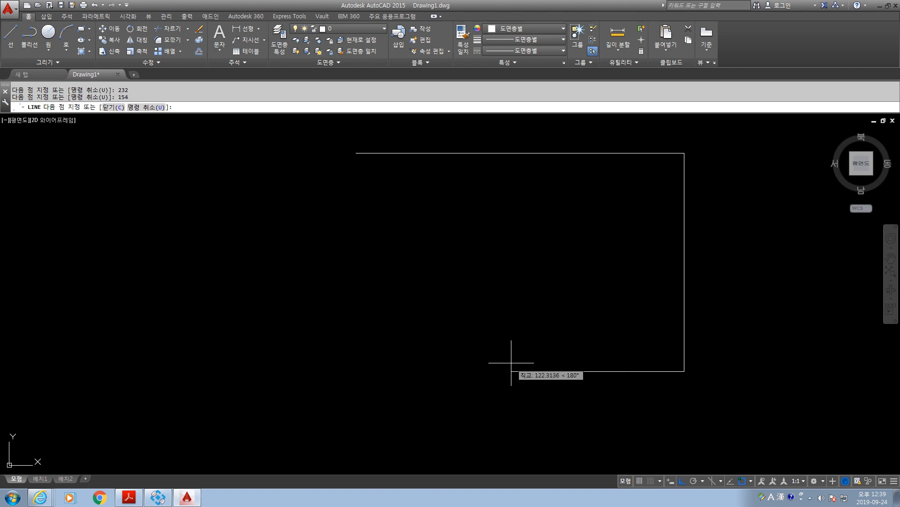
Complete the rectangle with a bottom side 232 long to the left and a left side 154 long upward.
text(232)
key(Return)
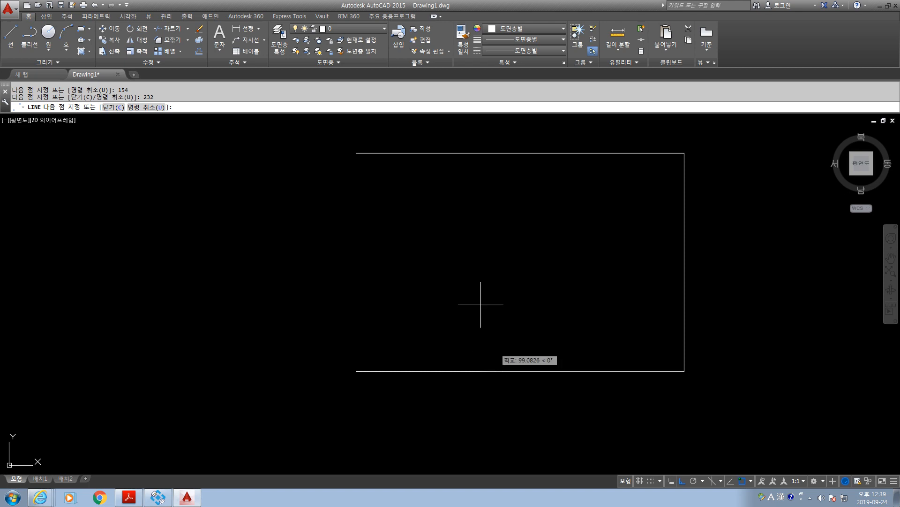
text(154)
key(Return)
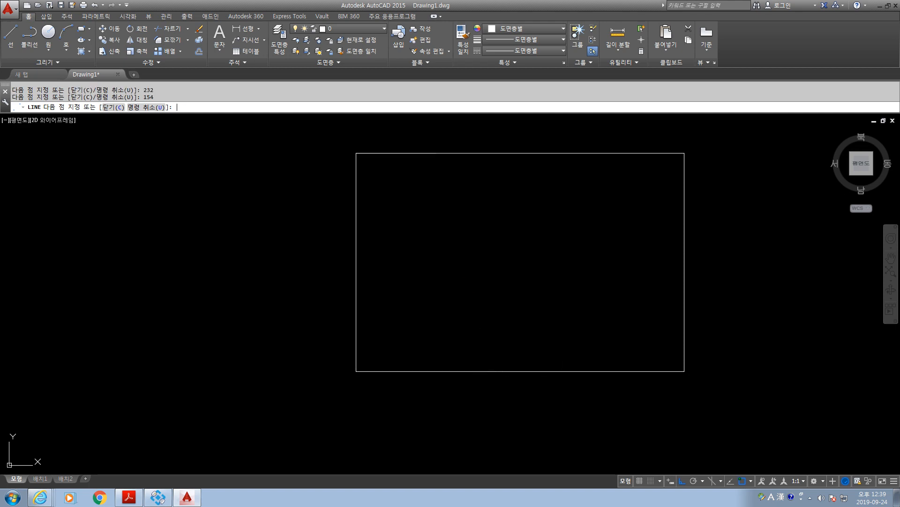
key(Escape)
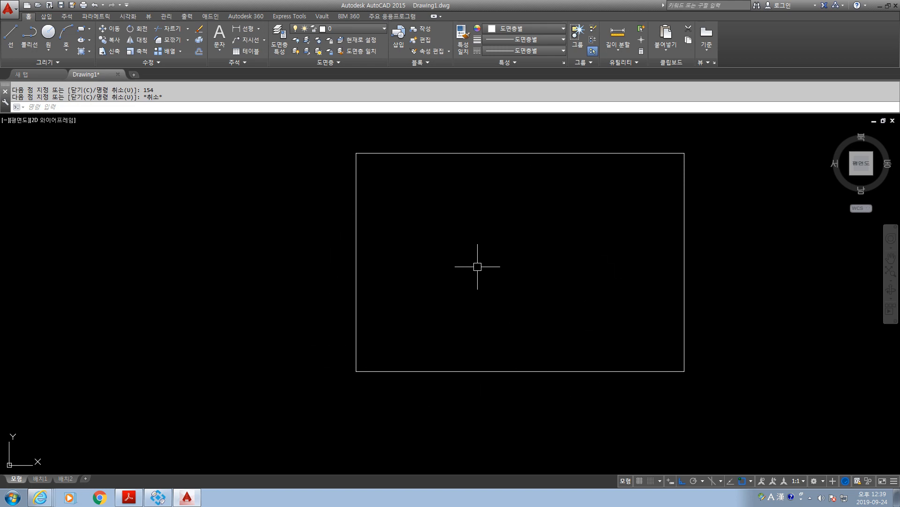
key(Escape)
key(Escape)
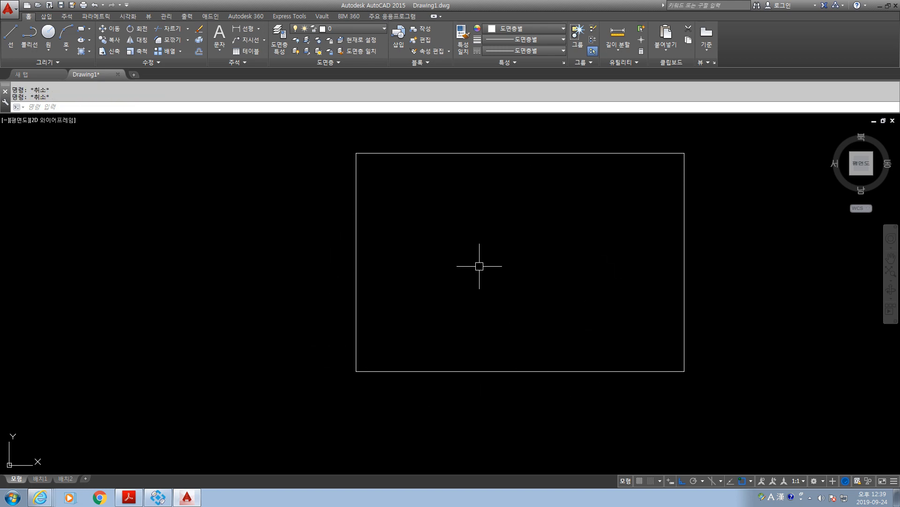
Offset the rectangle's left and right sides inward by 60.
text(o)
key(Return)
text(60)
key(Return)
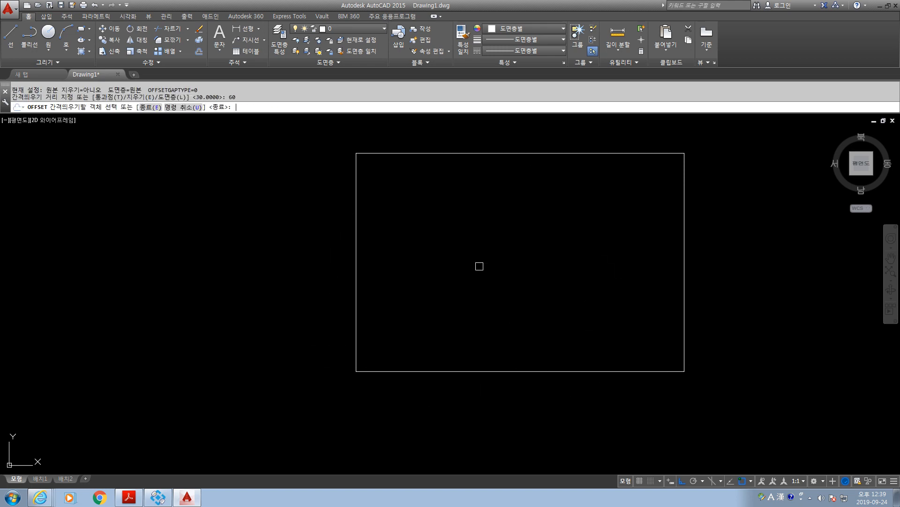
click(358, 237)
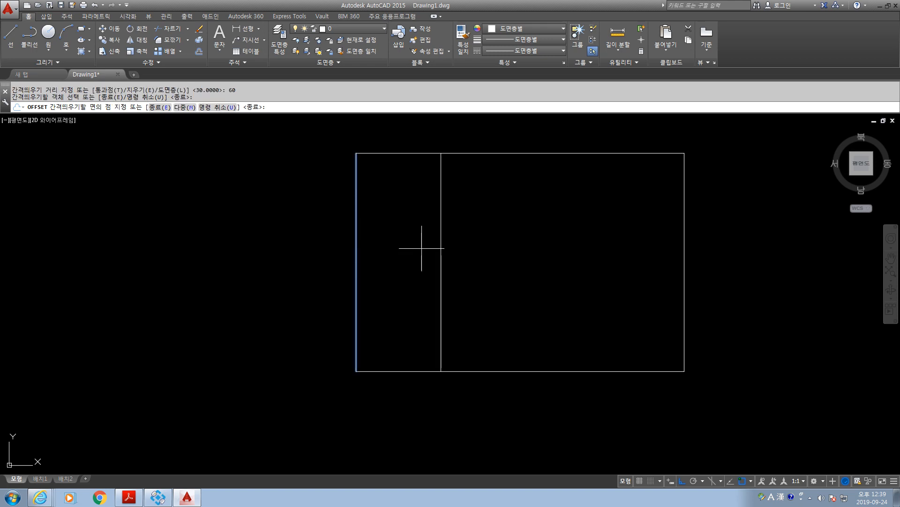
click(421, 248)
click(685, 227)
click(588, 233)
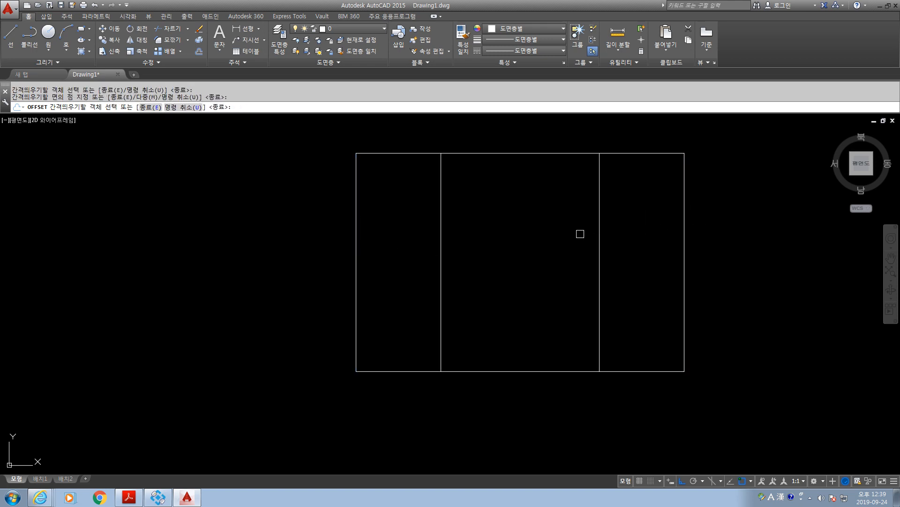
key(Escape)
key(Escape)
key(Escape)
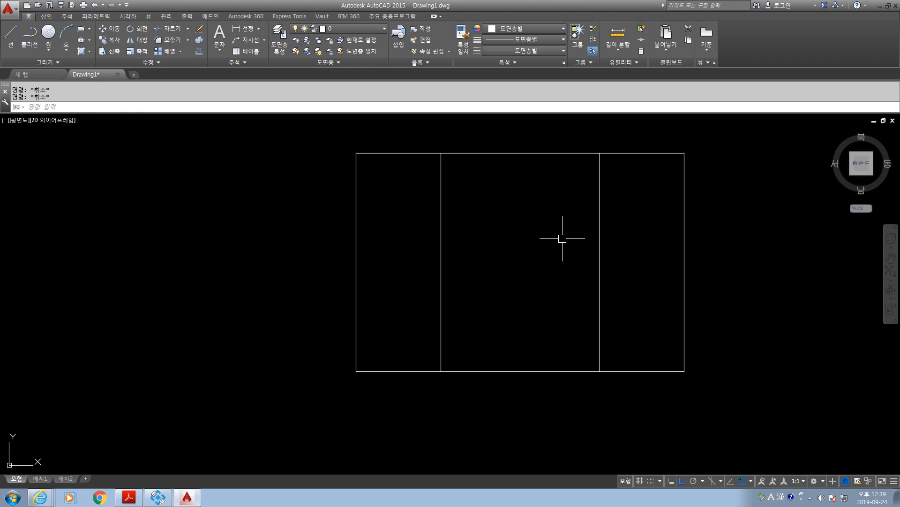
Offset the two inner vertical lines by 10 toward the rectangle's centre.
text(o)
key(Return)
text(10)
key(Return)
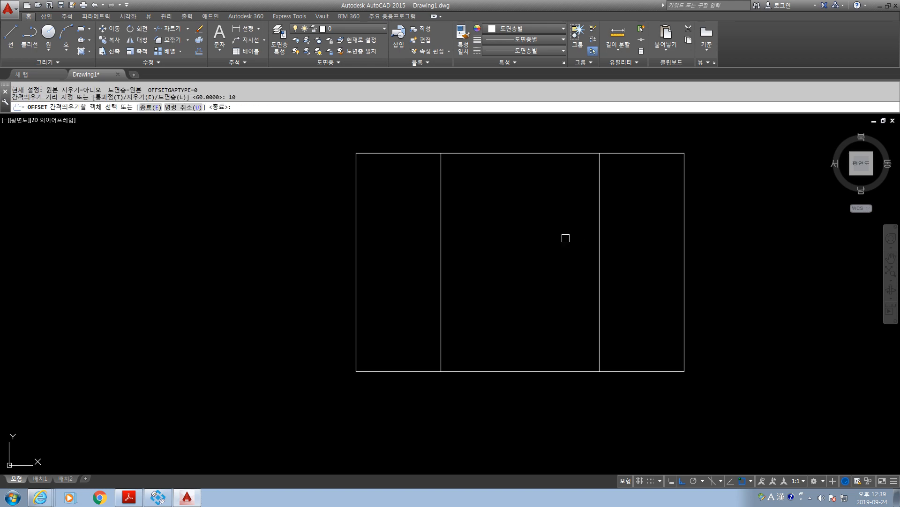
click(599, 237)
click(536, 246)
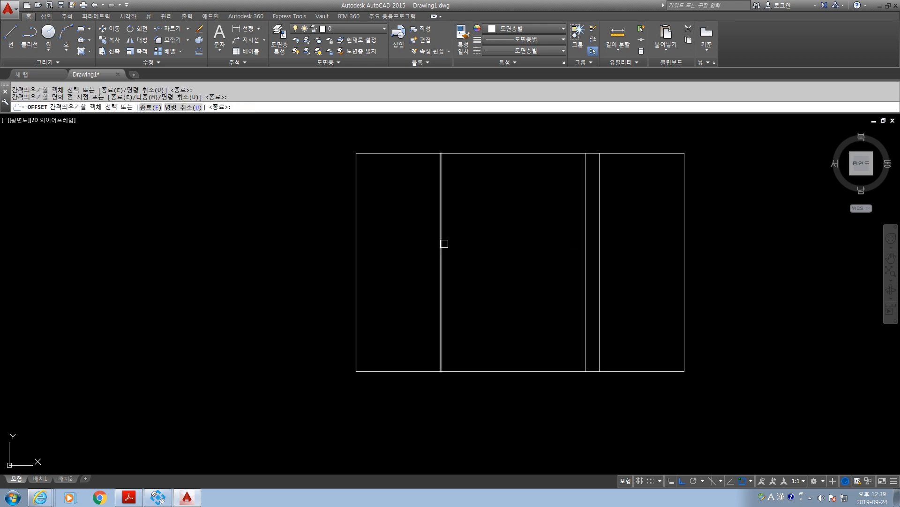
click(441, 242)
click(473, 247)
Offset the rectangle's top and bottom sides inward by 10.
click(509, 153)
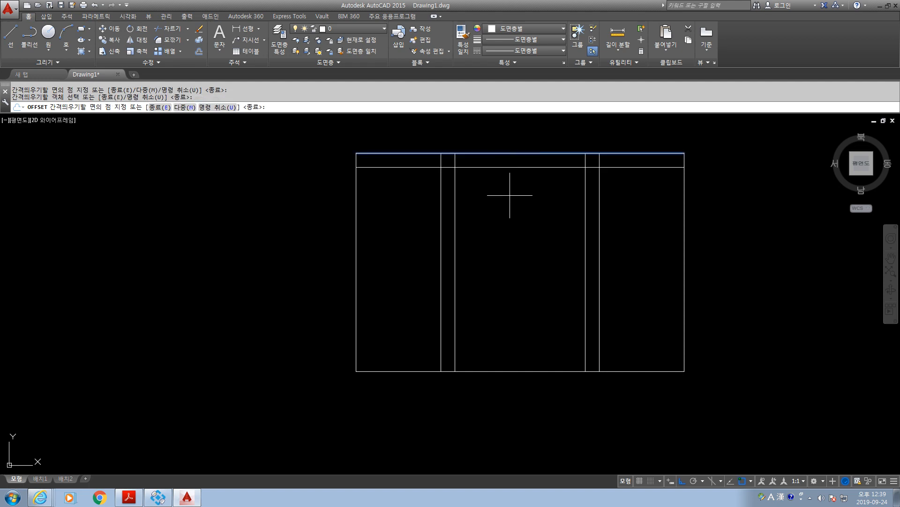
click(509, 196)
click(487, 370)
click(487, 346)
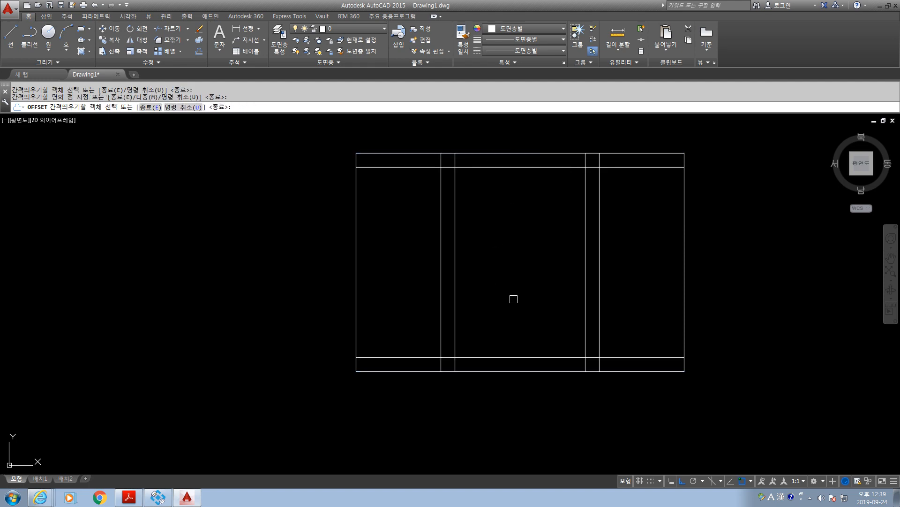
key(Escape)
key(Escape)
Offset the upper inner horizontal line downward and the lower inner horizontal line upward by 62.
text(o)
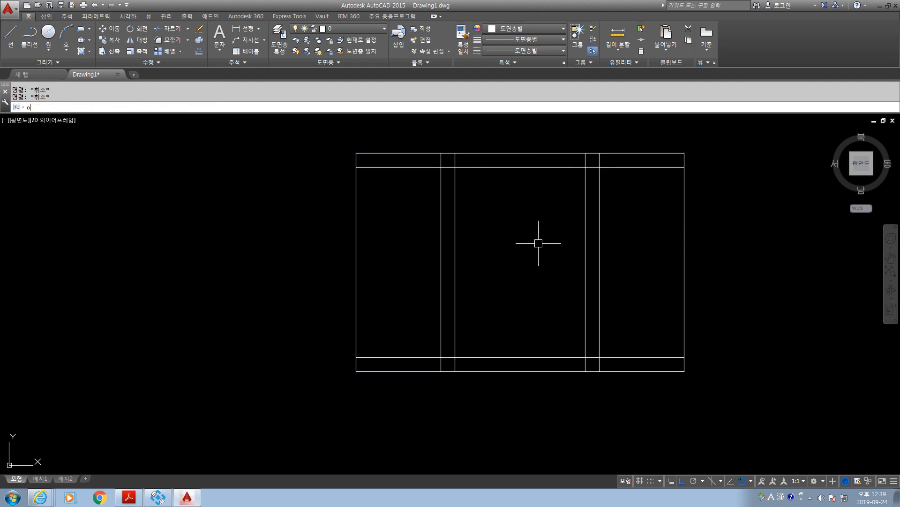
key(Return)
text(62)
key(Return)
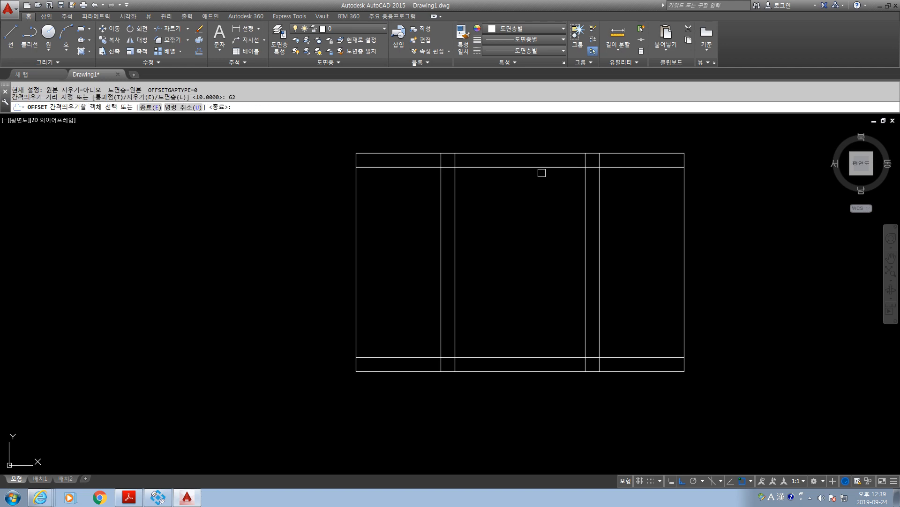
click(539, 167)
click(535, 291)
click(516, 357)
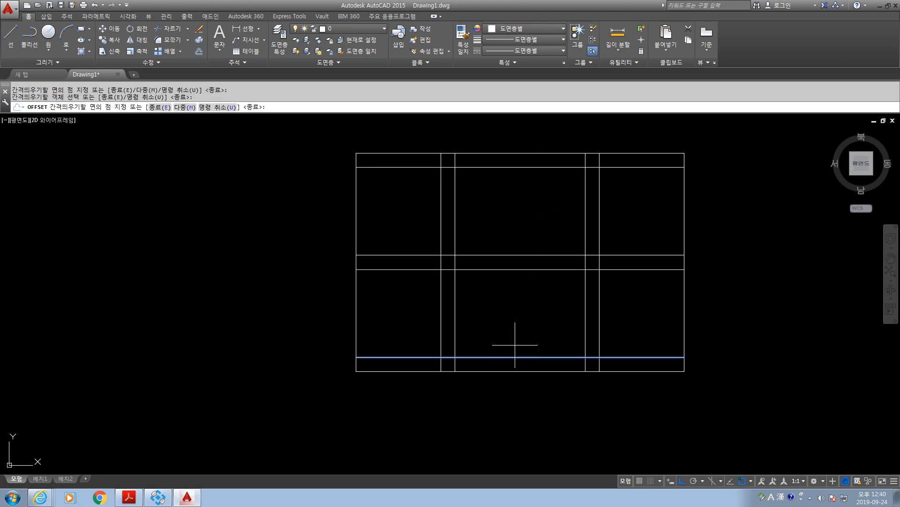
click(516, 334)
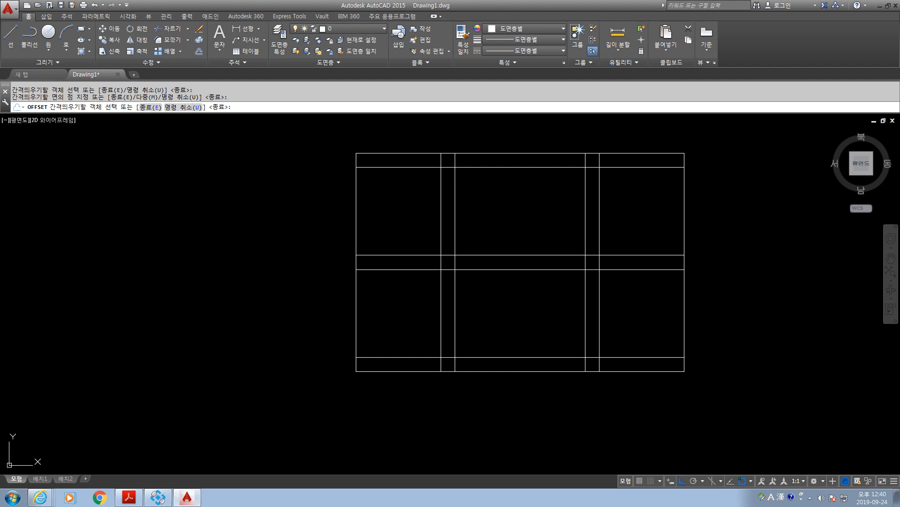
key(Escape)
key(Escape)
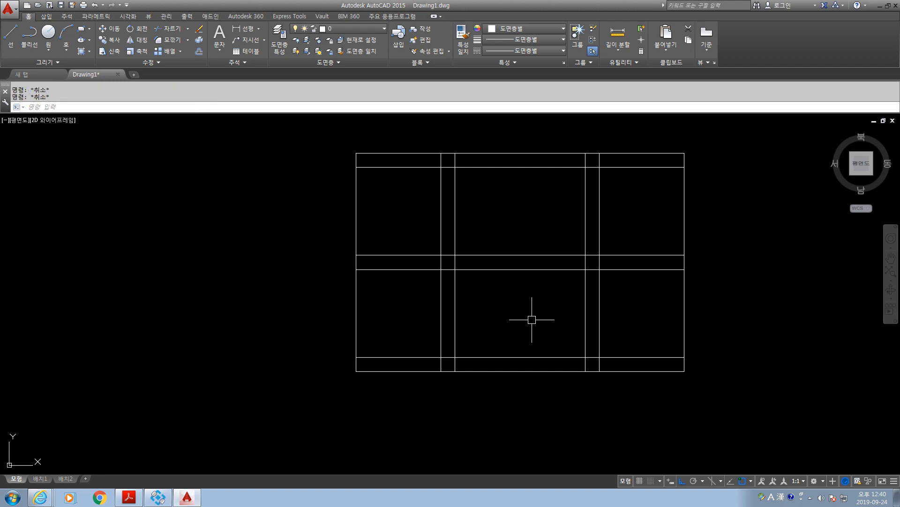
Trim all horizontal lines inside the two narrow vertical strips, using the four inner vertical lines as cutting edges.
text(tr)
key(space)
click(625, 316)
click(393, 294)
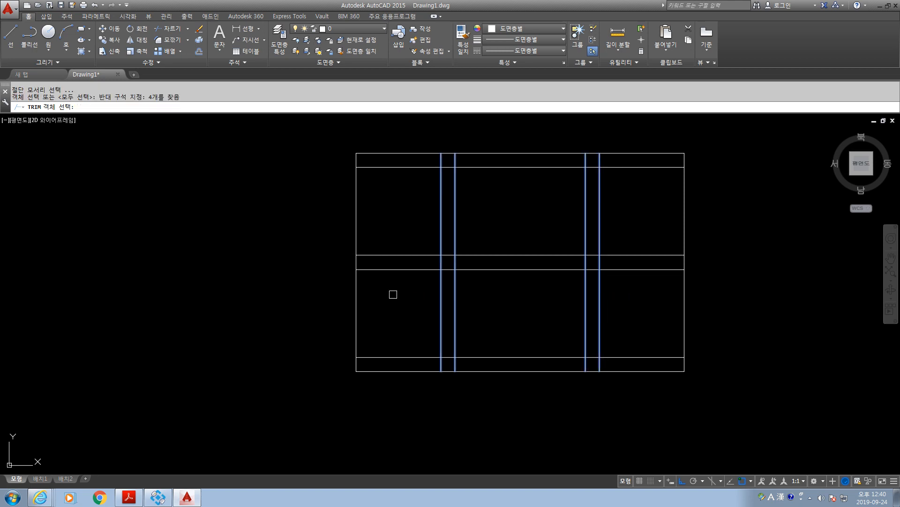
key(space)
click(451, 396)
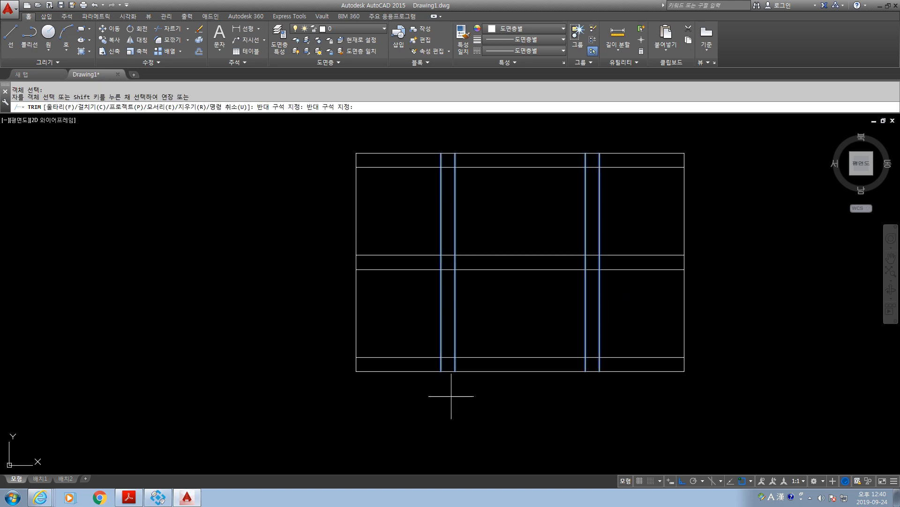
click(445, 135)
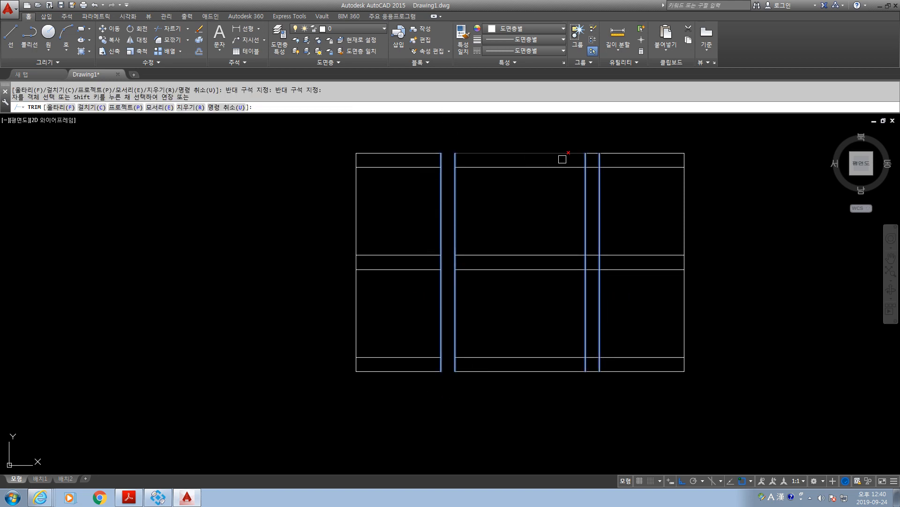
click(599, 136)
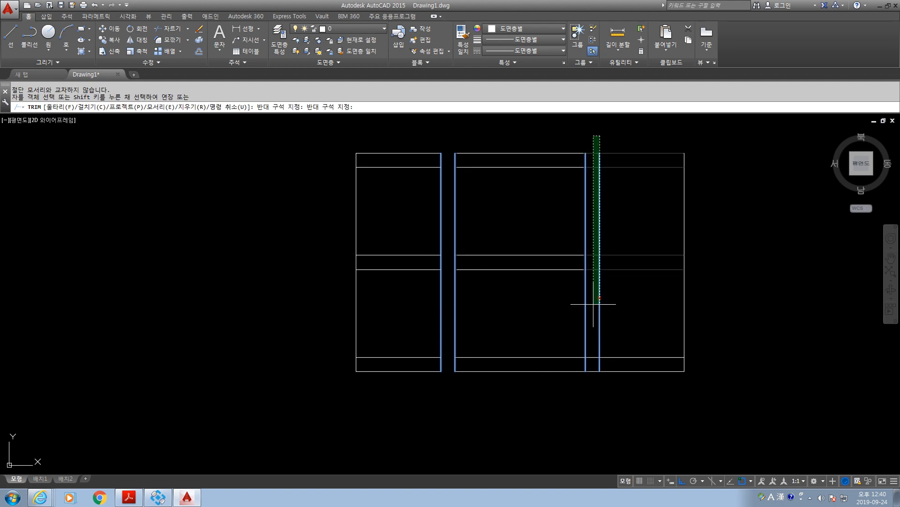
click(592, 131)
click(593, 133)
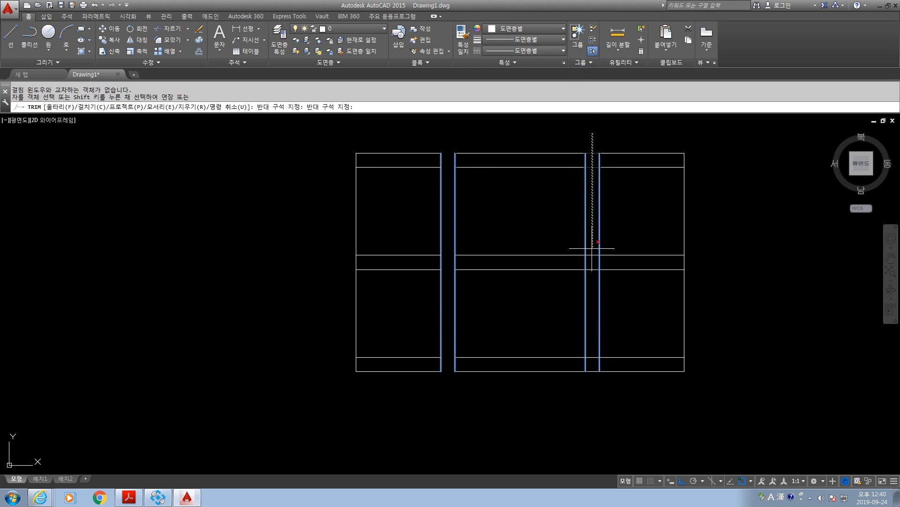
click(588, 395)
key(Escape)
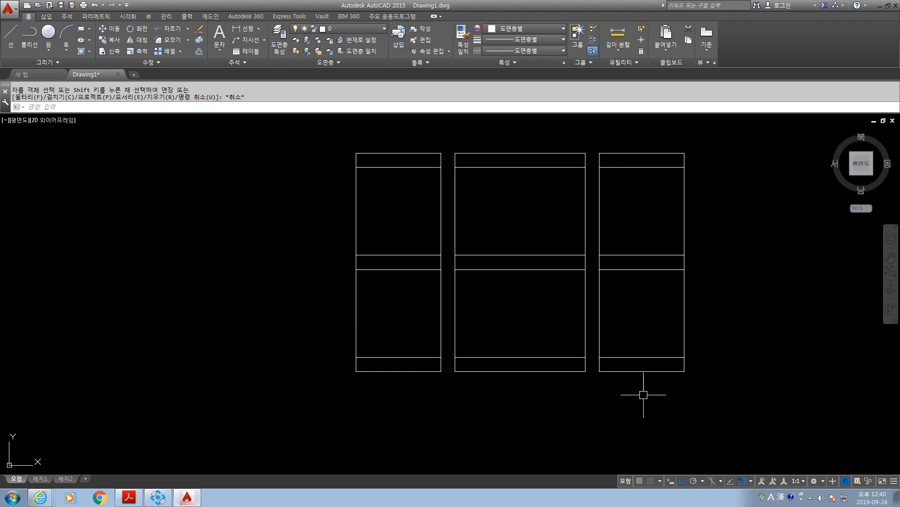
Trim the outer columns' vertical lines within the upper, middle and lower narrow strips, using those columns' horizontal lines as cutting edges.
text(tr)
key(space)
click(662, 405)
click(621, 129)
click(428, 398)
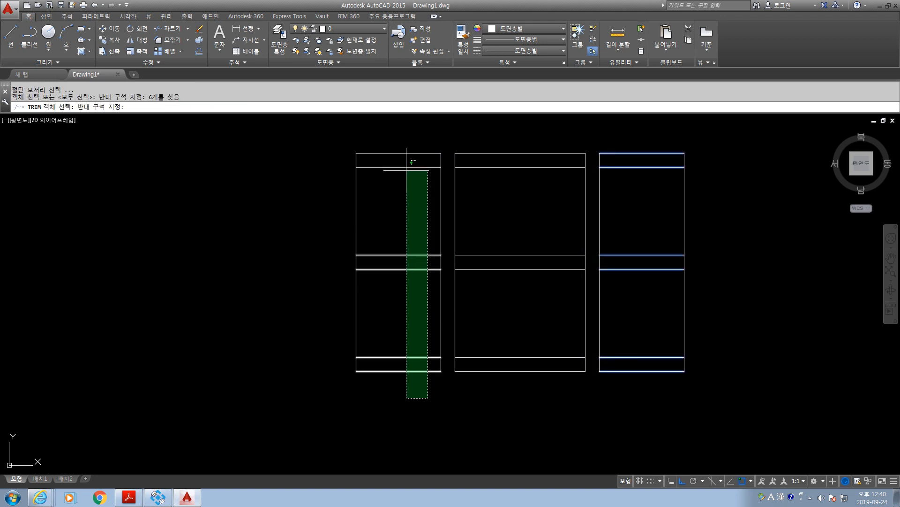
click(406, 131)
key(space)
click(735, 426)
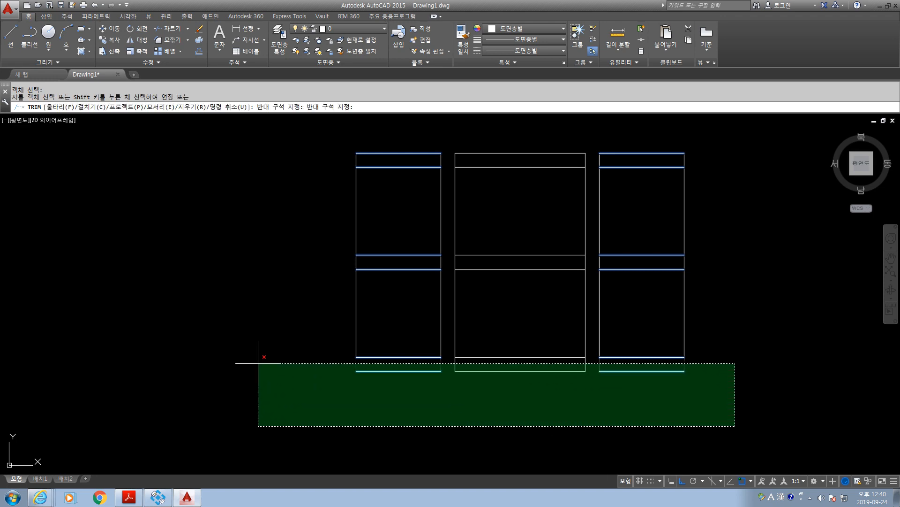
click(257, 361)
click(702, 137)
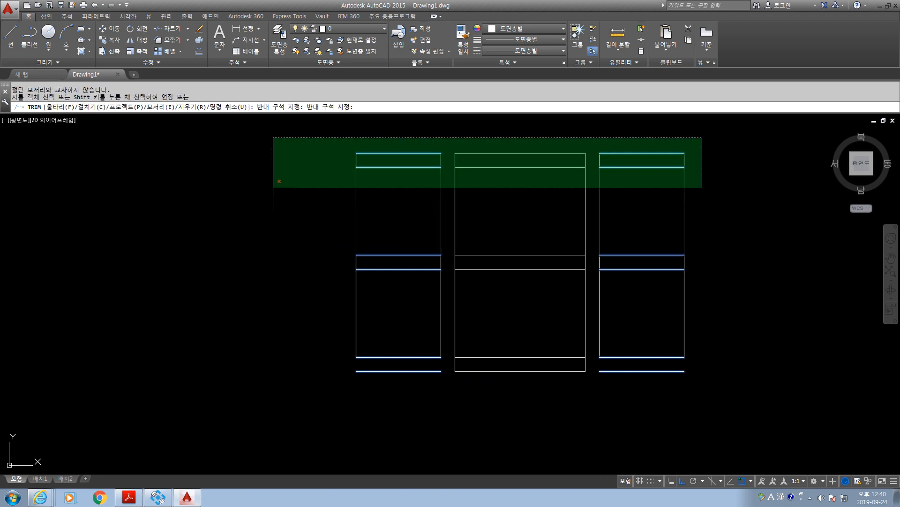
click(276, 157)
click(698, 258)
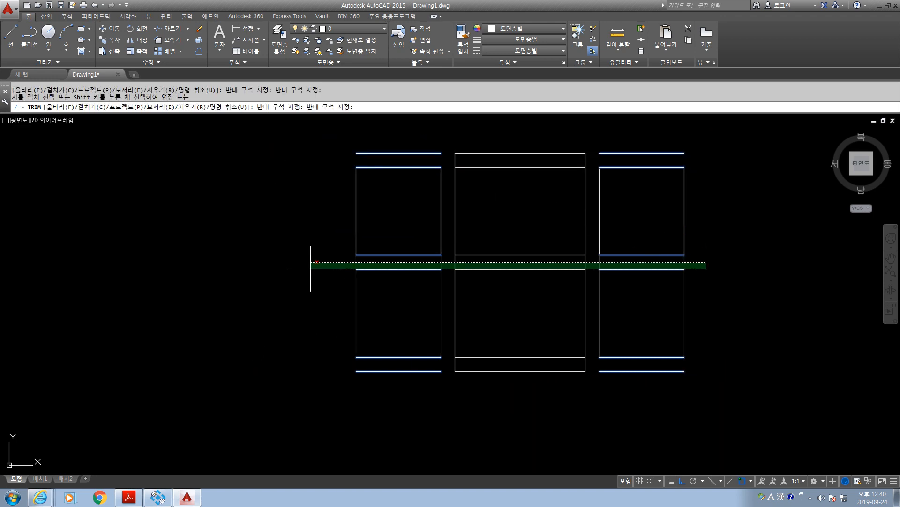
click(308, 267)
key(Escape)
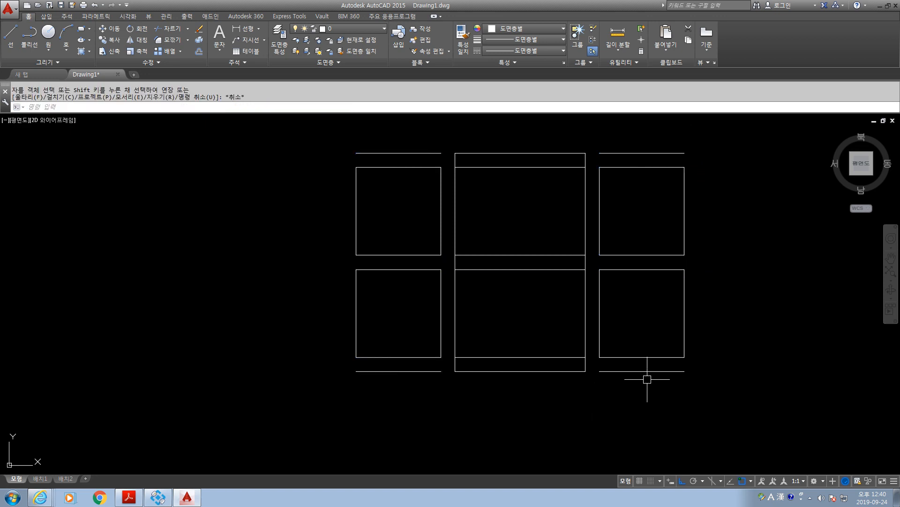
Delete the four leftover outer horizontal segments above and below the side columns and the four horizontal lines inside the centre rectangle.
click(605, 371)
click(428, 371)
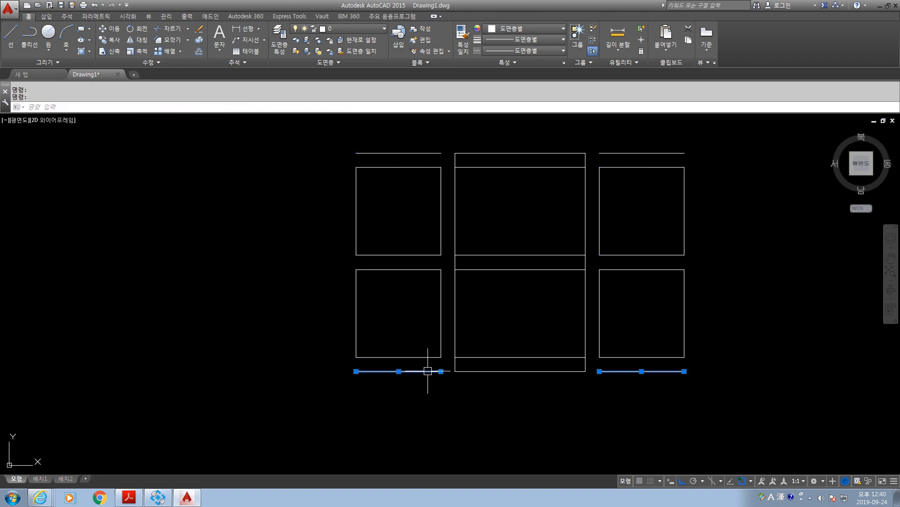
click(497, 361)
click(444, 157)
click(430, 153)
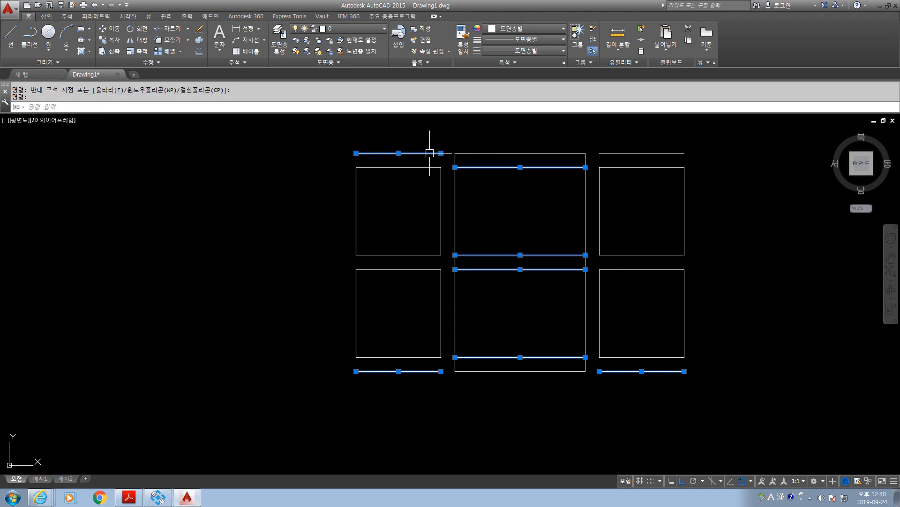
click(639, 145)
click(626, 157)
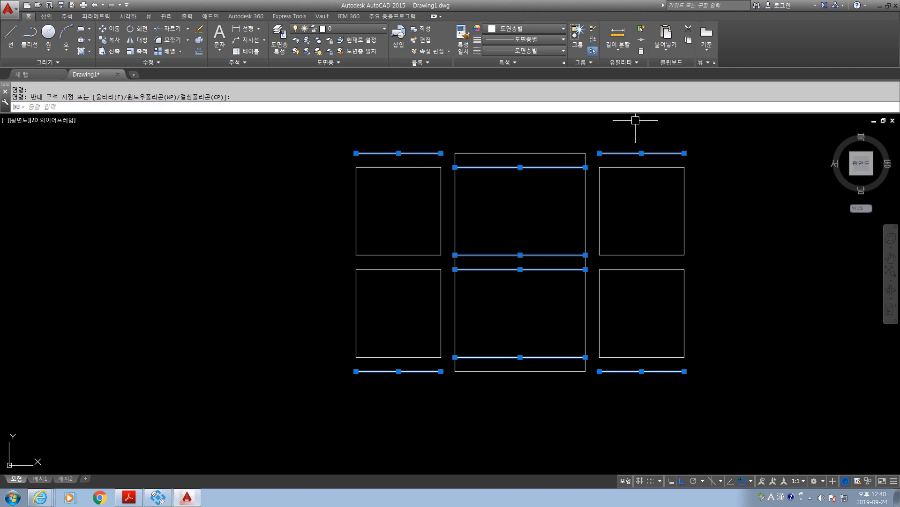
key(Delete)
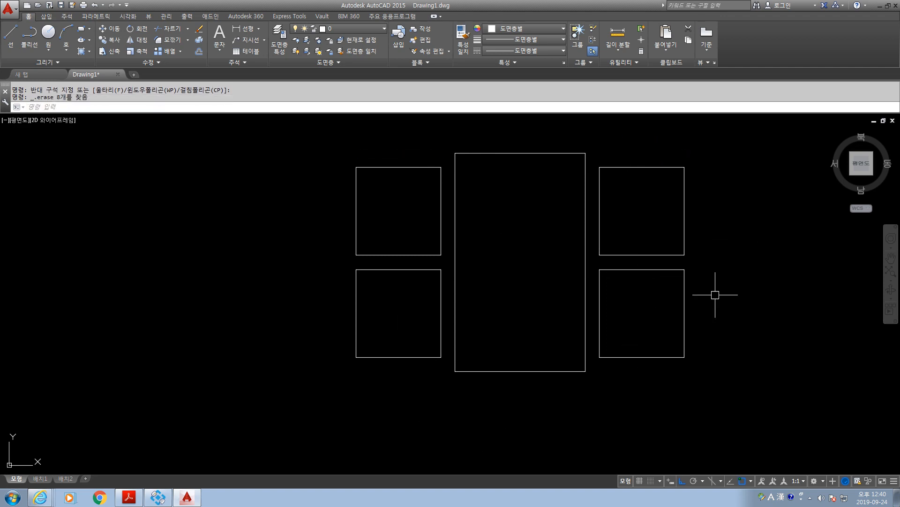